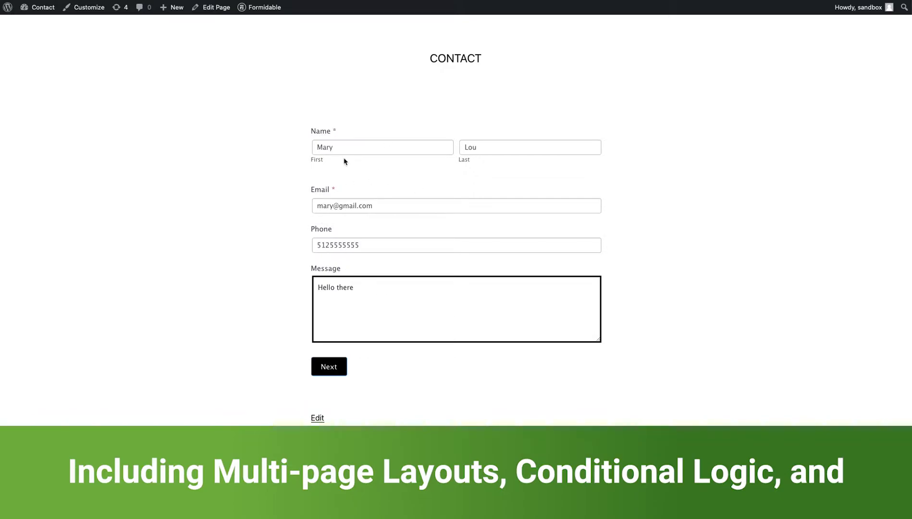
- Go to the form's second page and try the team, project-details and product demo inquiry options
click(341, 373)
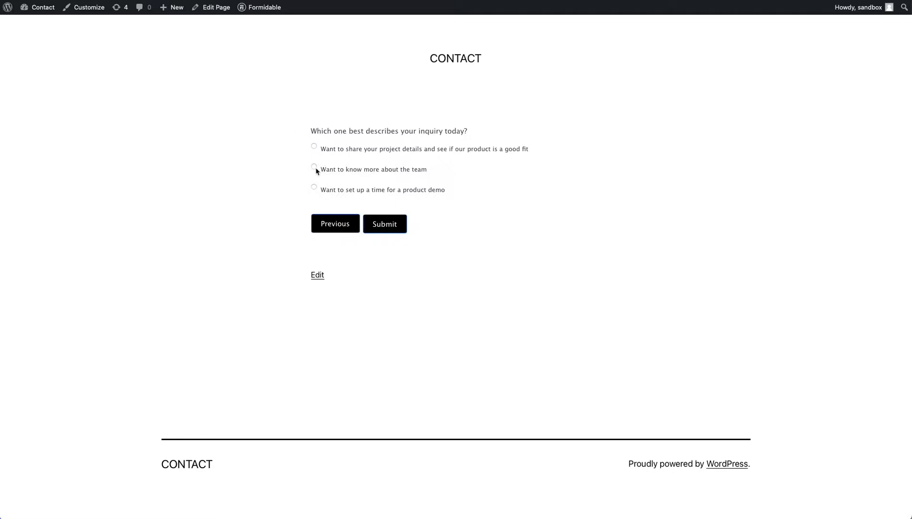
click(314, 169)
click(315, 148)
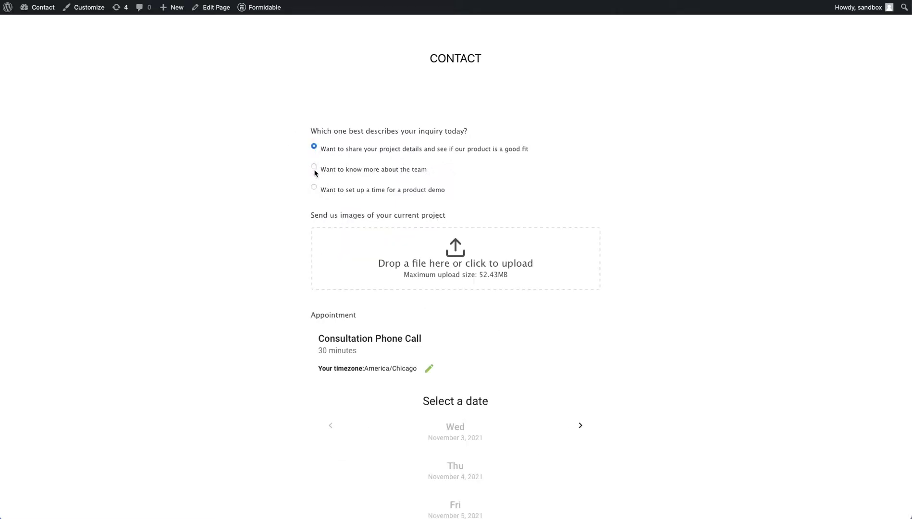
click(315, 188)
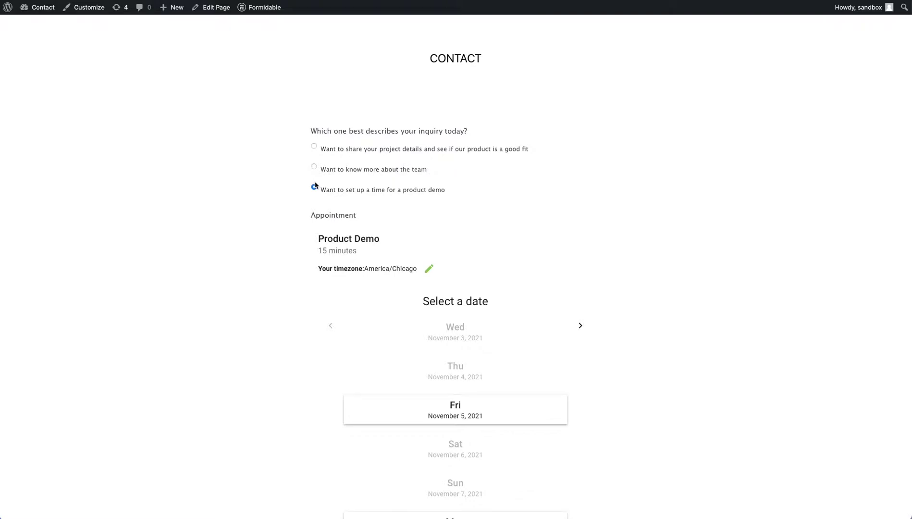
scroll(315, 186, down, 2)
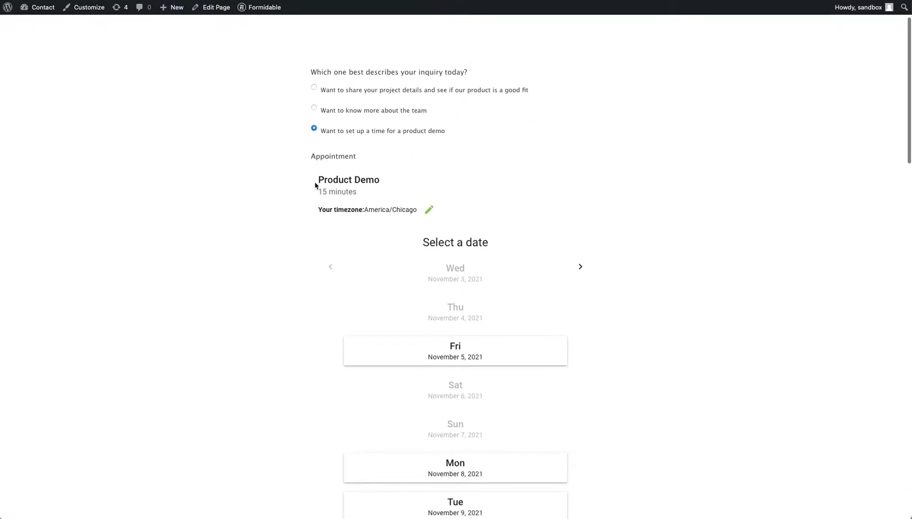
scroll(316, 185, down, 1)
scroll(315, 186, up, 1)
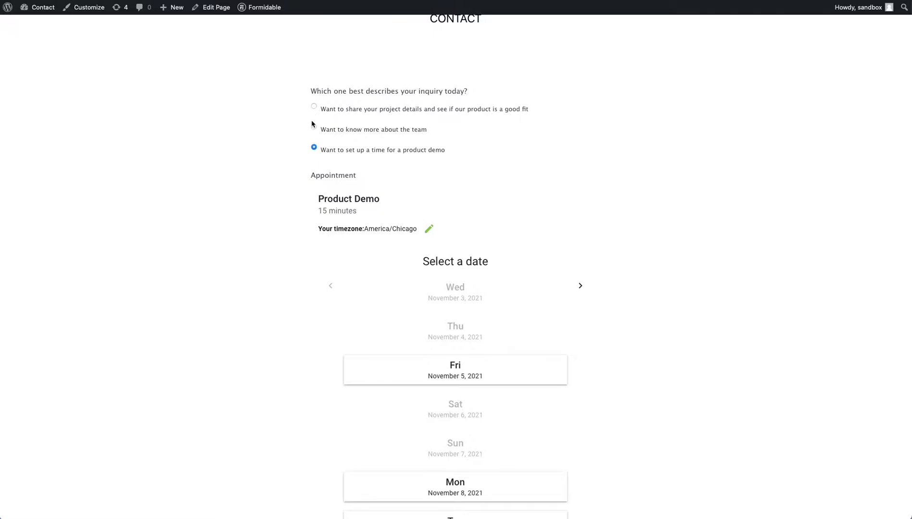
- Choose the team inquiry and book a Meet the Team slot on November 17 at 4:00 AM
click(313, 130)
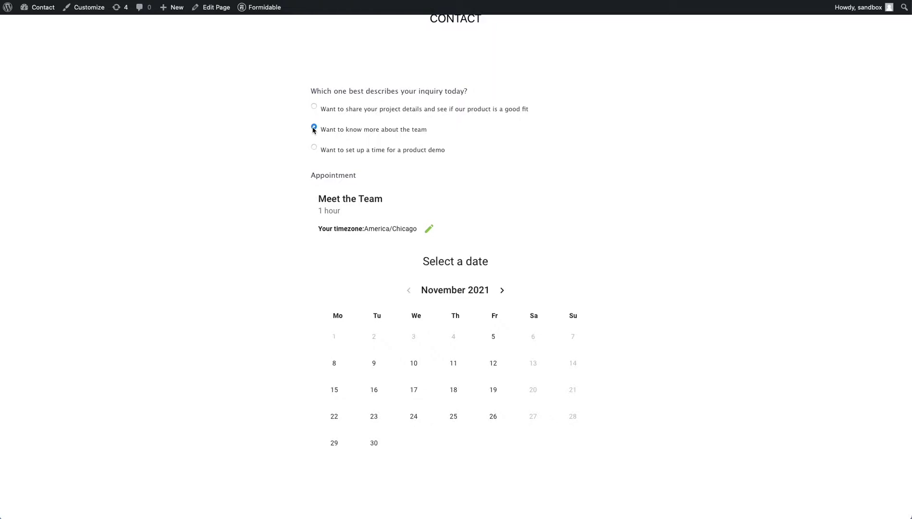
click(313, 108)
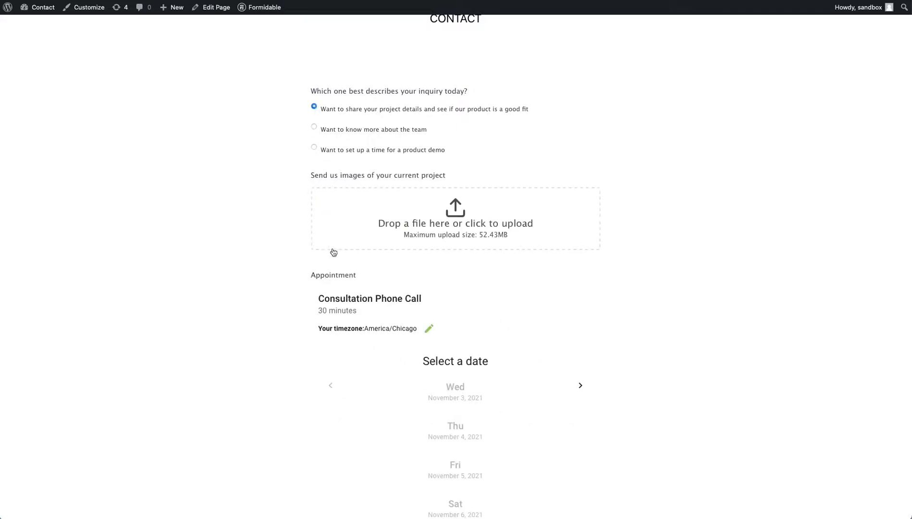
scroll(372, 252, up, 1)
scroll(372, 255, down, 2)
scroll(372, 256, down, 1)
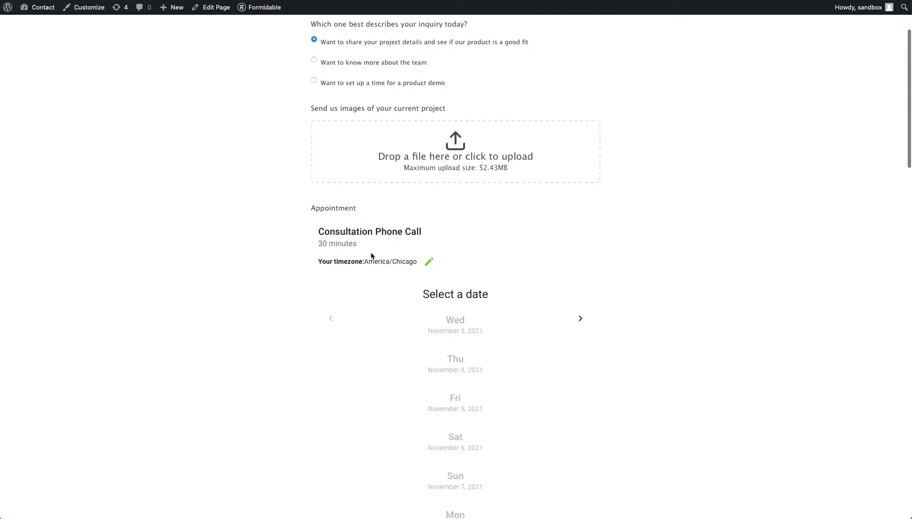
click(314, 75)
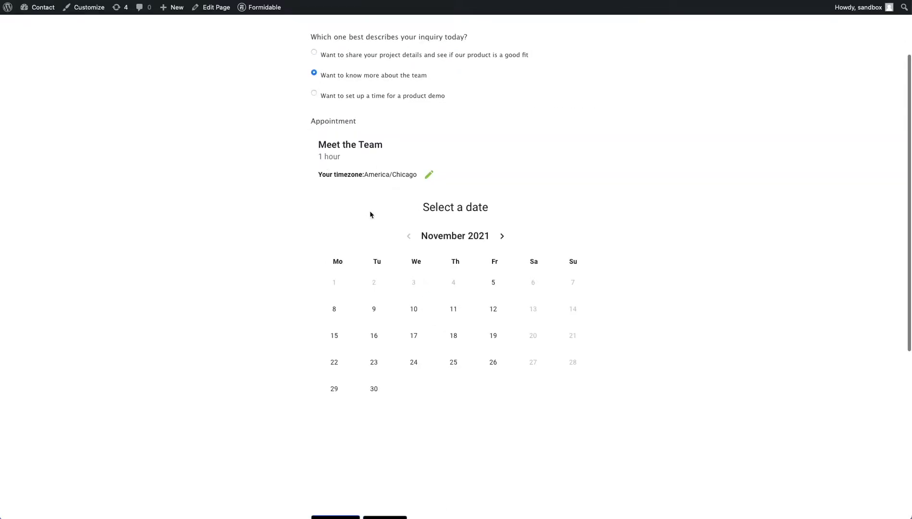
scroll(370, 211, down, 1)
click(413, 332)
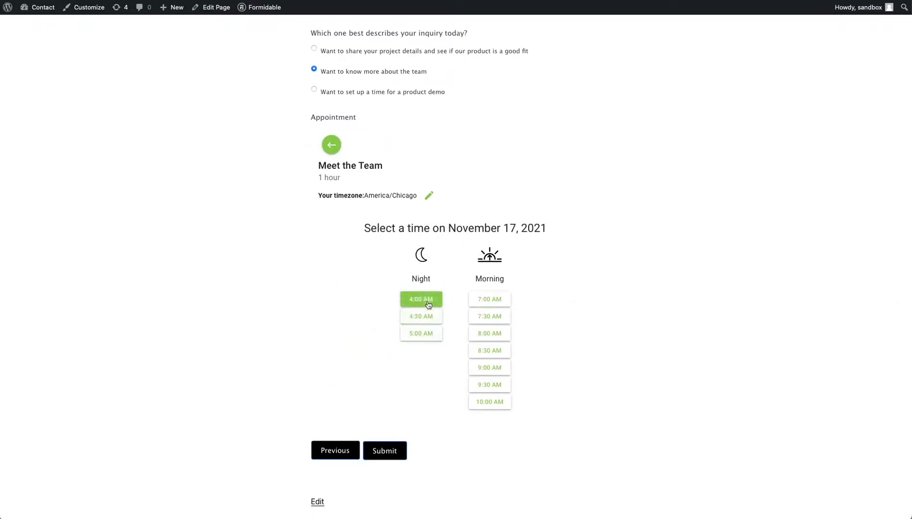
click(425, 306)
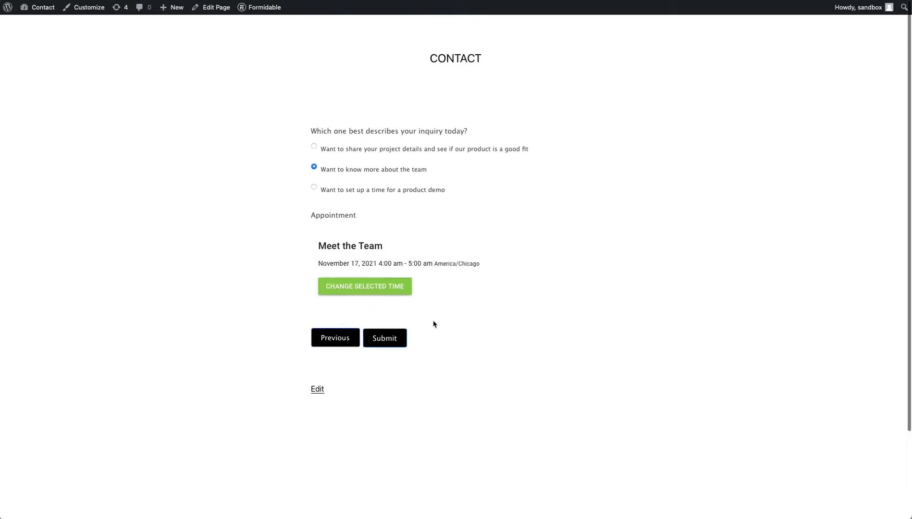
- Submit the booking, then open the Contact Form for editing from the Formidable forms list
click(395, 338)
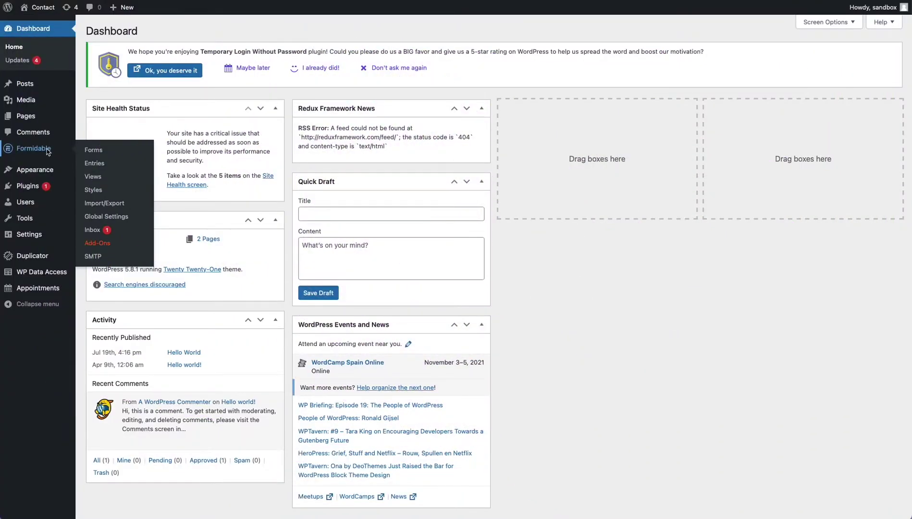
click(47, 151)
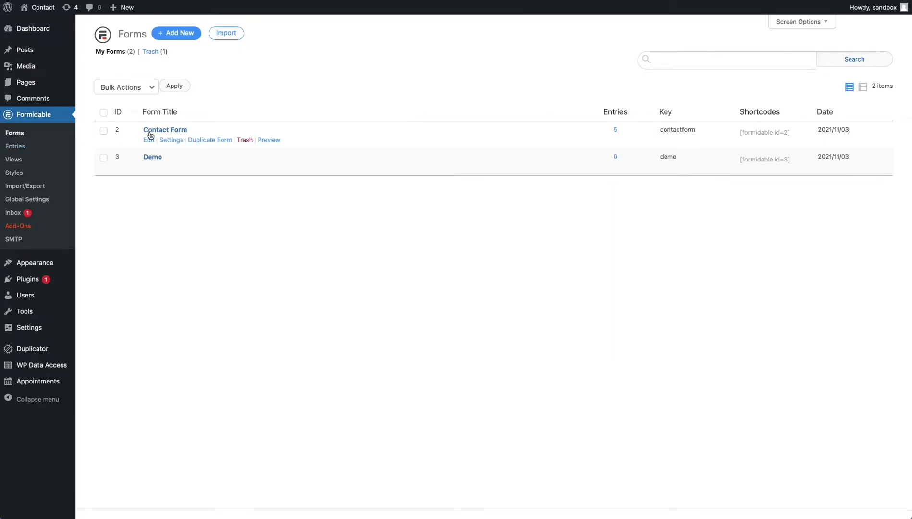
click(148, 139)
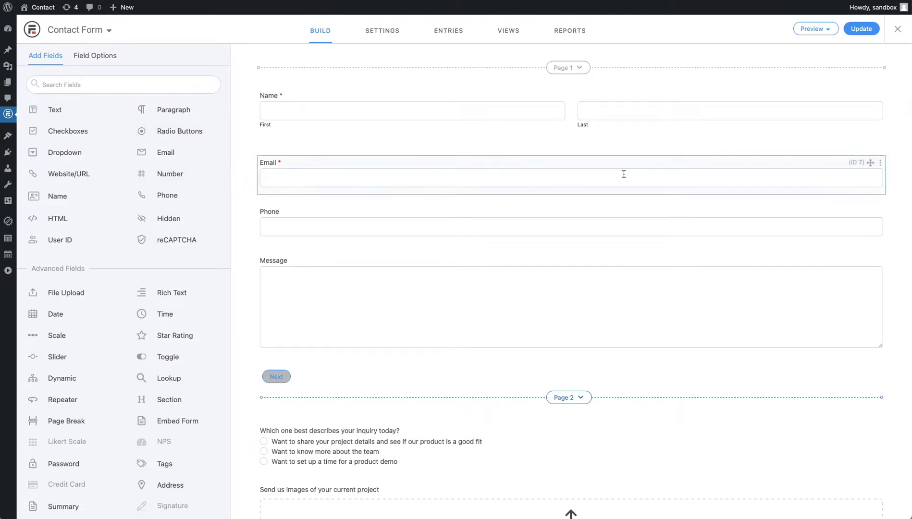
mouse_move(571, 292)
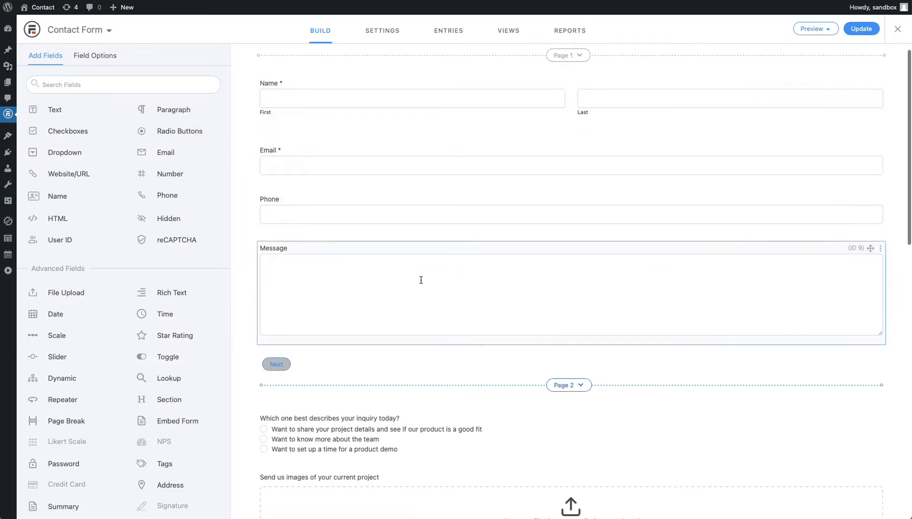
scroll(394, 285, down, 2)
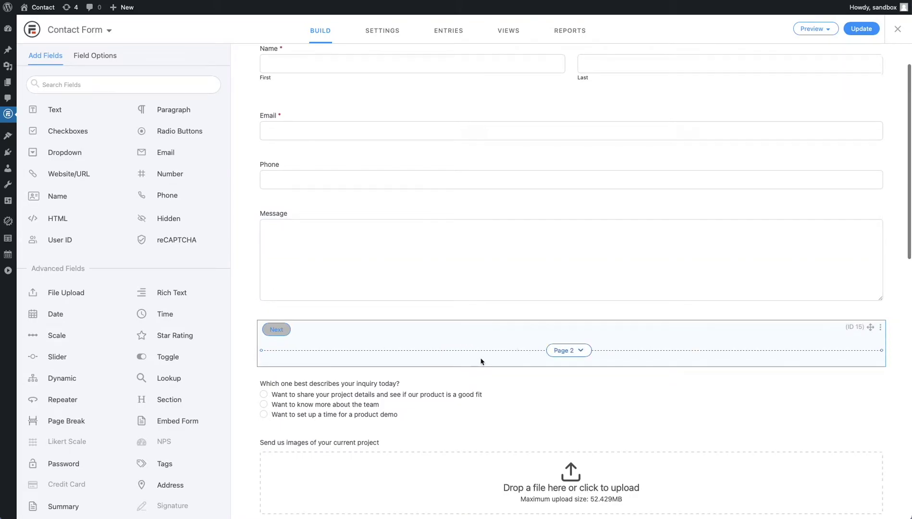
scroll(481, 362, down, 4)
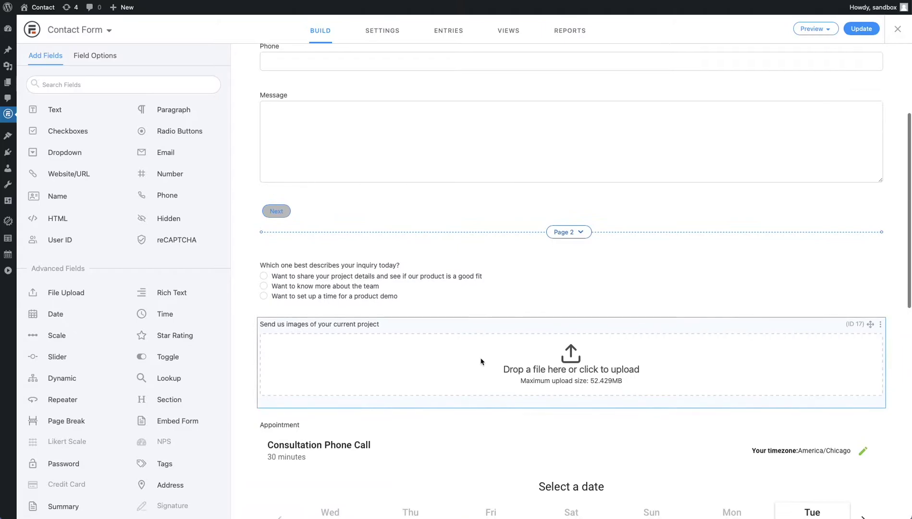
scroll(481, 362, down, 2)
scroll(481, 362, down, 1)
scroll(481, 362, down, 2)
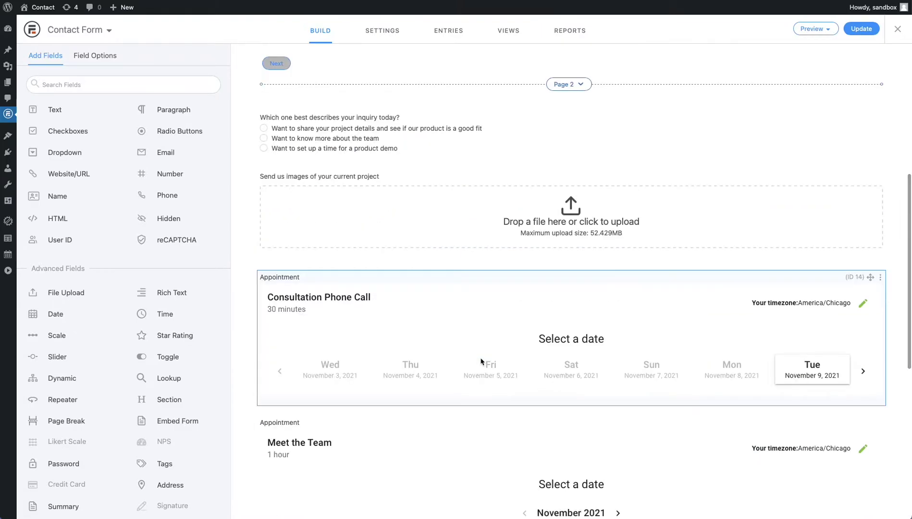
scroll(481, 362, down, 1)
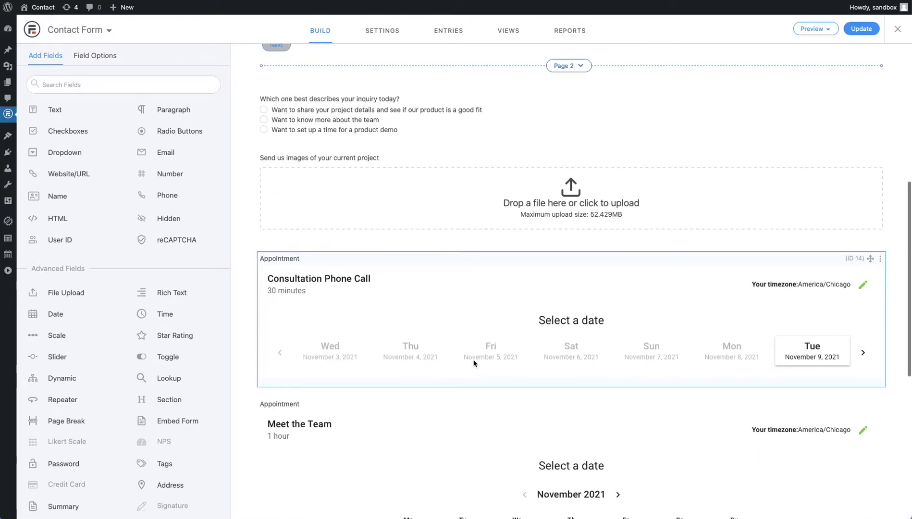
click(305, 134)
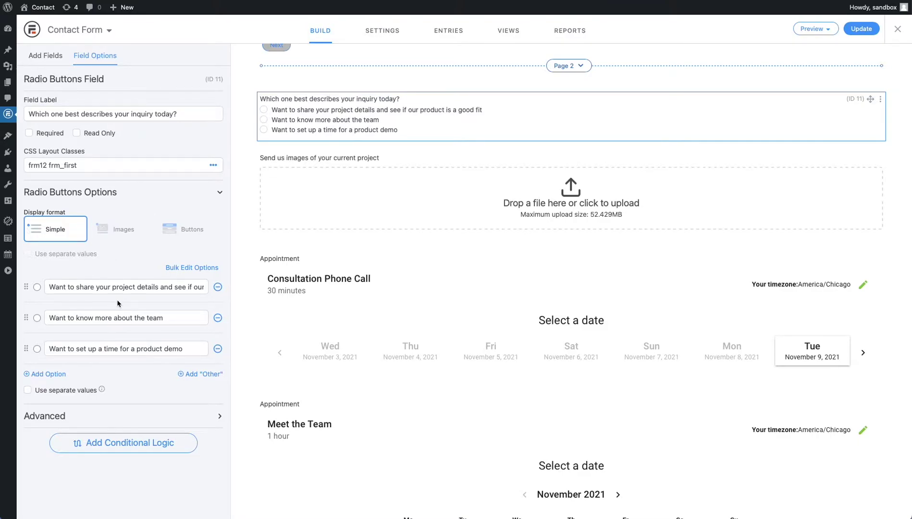
scroll(297, 276, down, 1)
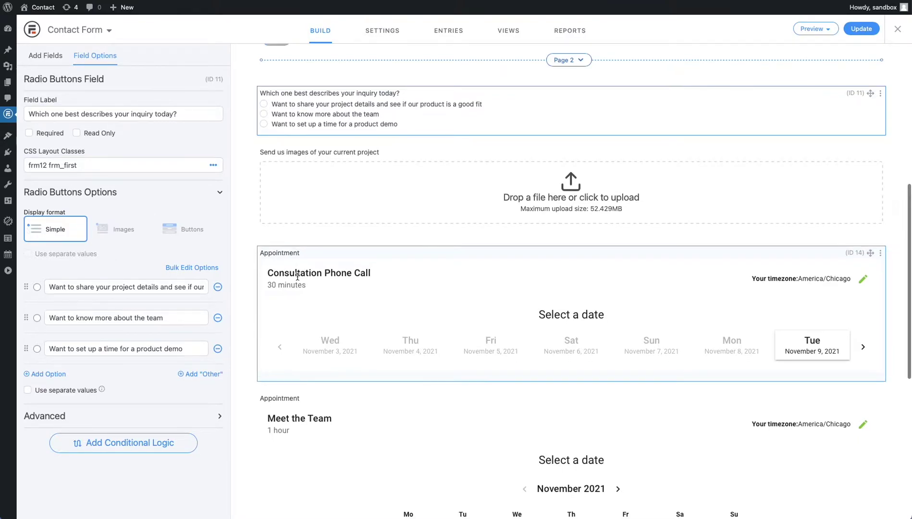
scroll(297, 277, down, 1)
scroll(297, 277, down, 1)
click(45, 55)
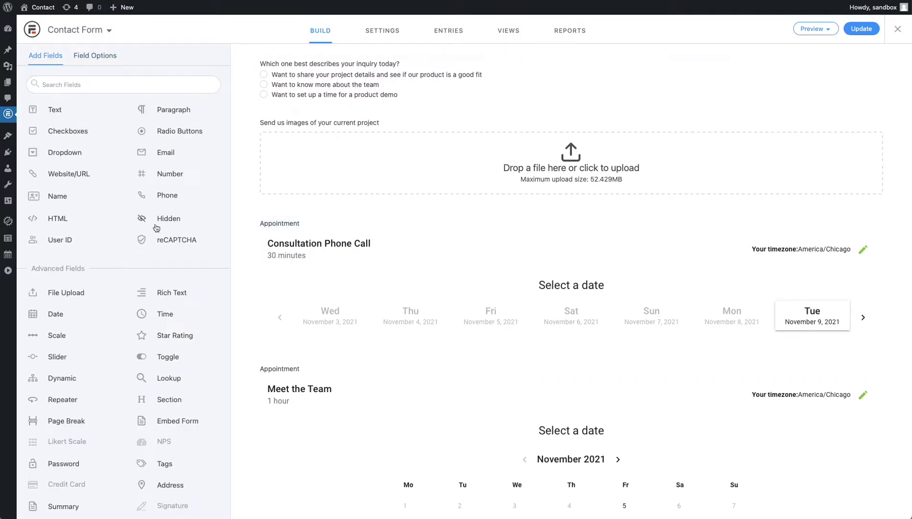
scroll(272, 314, down, 2)
scroll(272, 314, down, 2)
scroll(272, 314, down, 3)
scroll(273, 314, down, 3)
scroll(171, 350, down, 2)
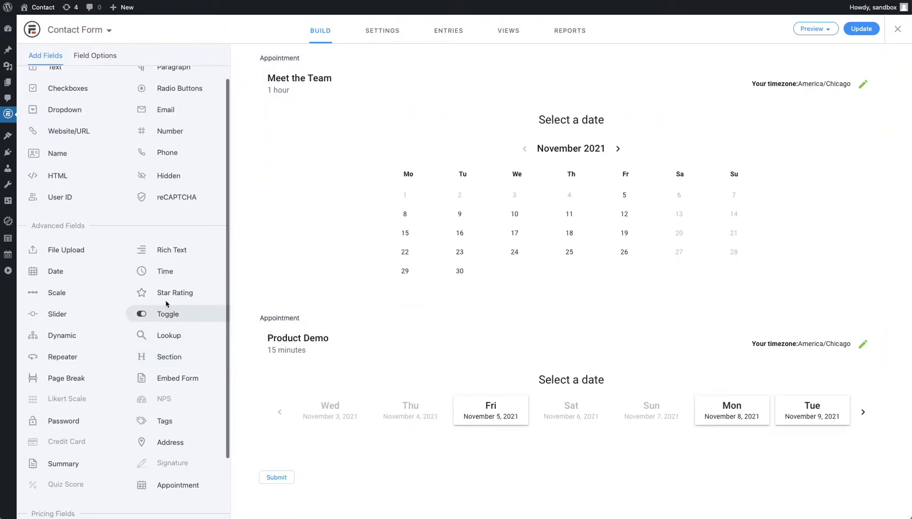
scroll(144, 266, up, 2)
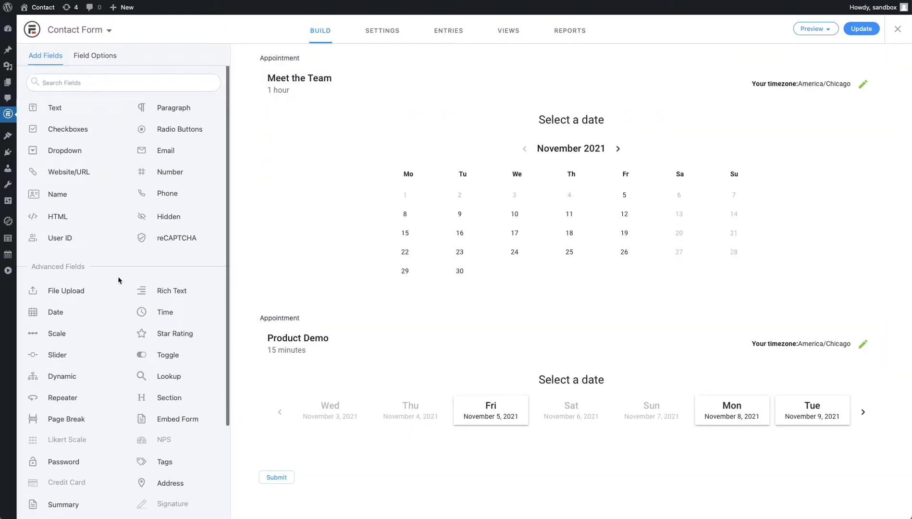
scroll(114, 271, down, 2)
scroll(119, 282, down, 3)
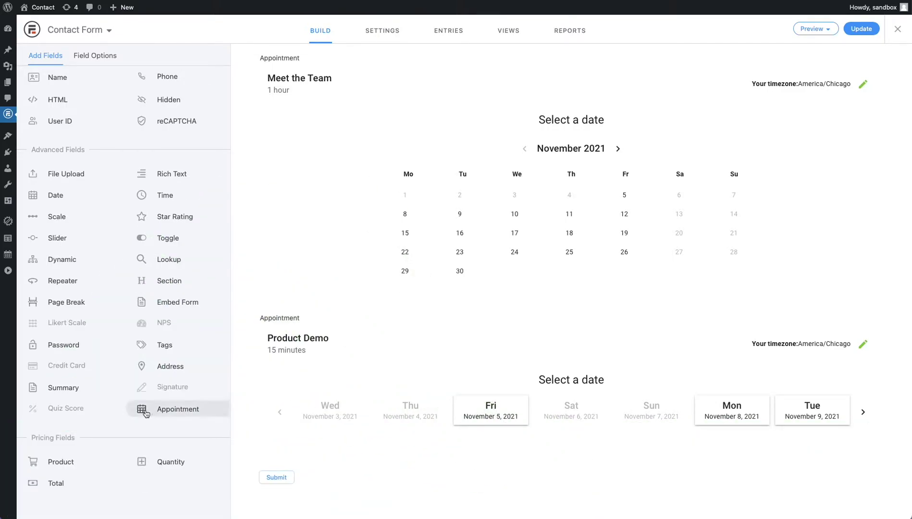
- Add an appointment field below Product Demo with its appointment type left at All
drag(144, 412, 316, 455)
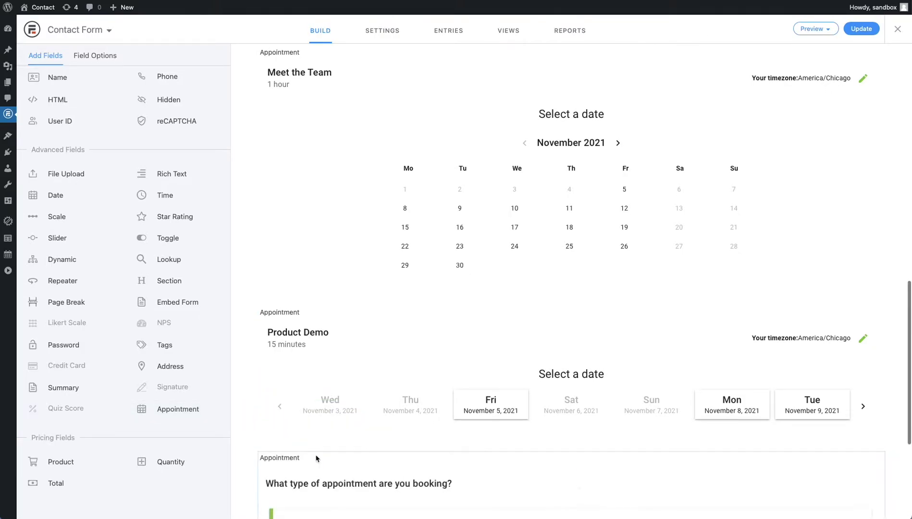
scroll(287, 464, down, 3)
scroll(286, 464, down, 2)
click(382, 432)
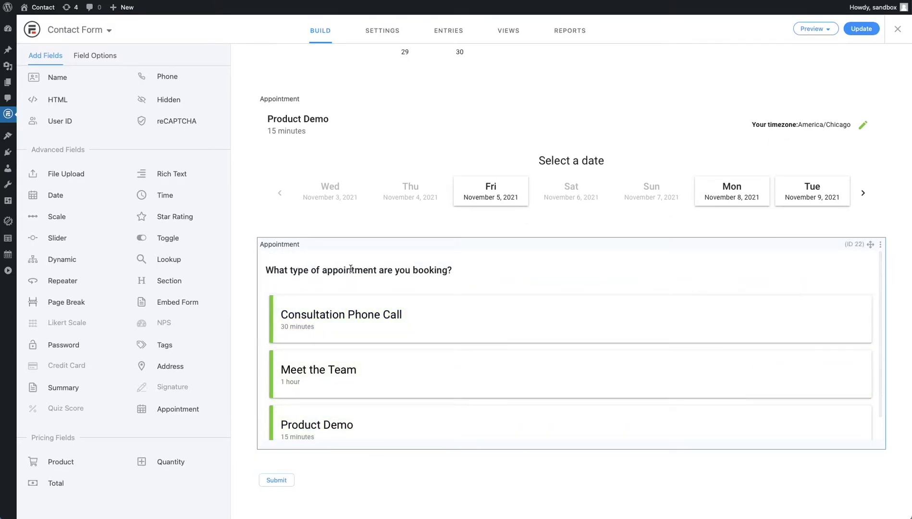
click(358, 311)
scroll(358, 313, down, 1)
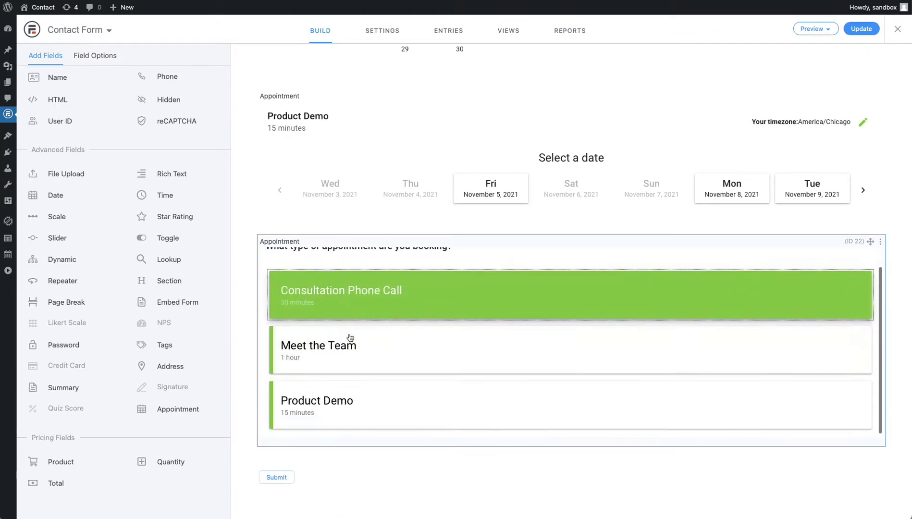
scroll(397, 324, up, 1)
click(308, 245)
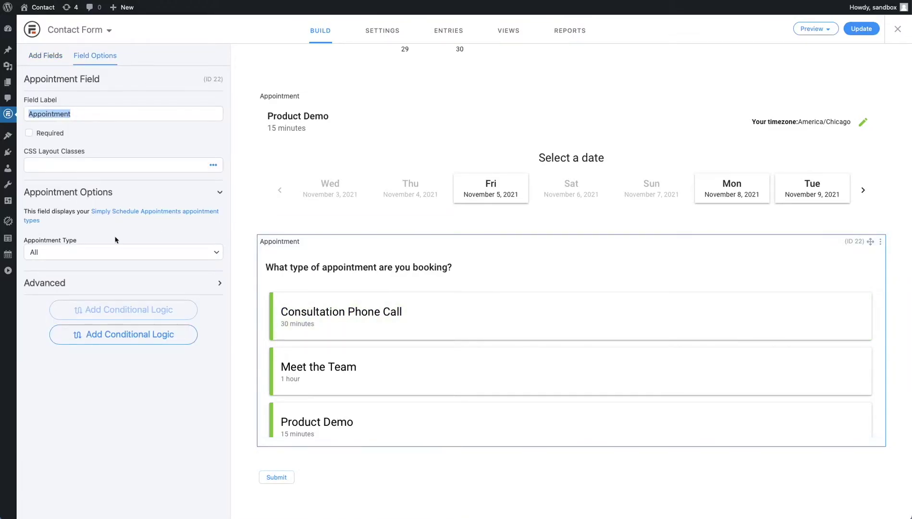
click(58, 254)
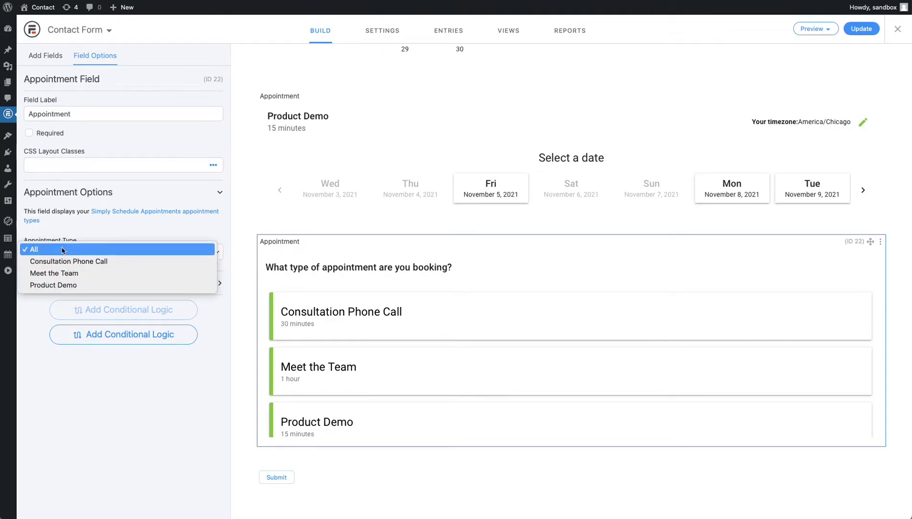
click(78, 234)
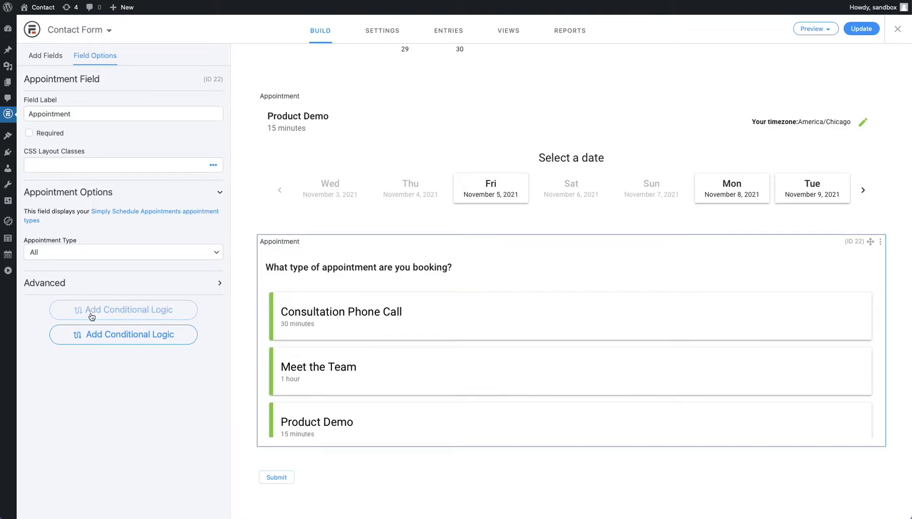
- Add conditional logic to the all-types appointment field, then delete that field
click(147, 340)
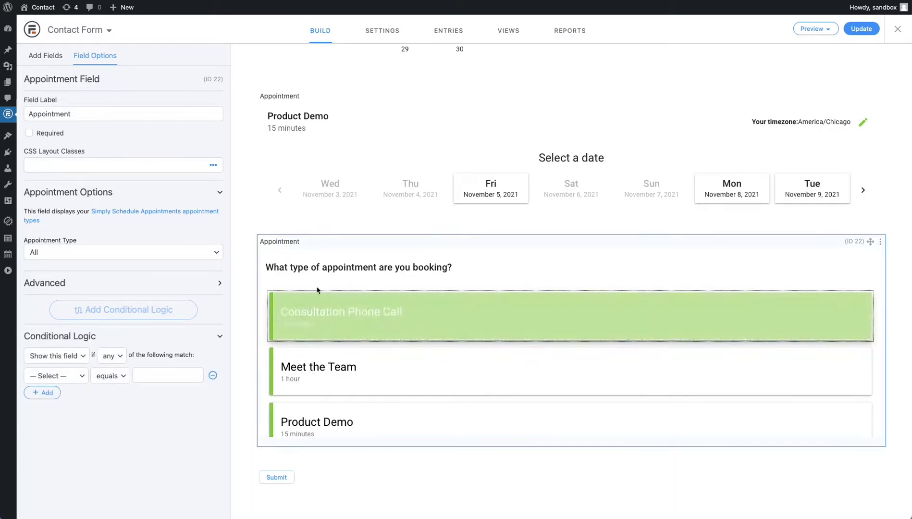
click(881, 242)
click(852, 283)
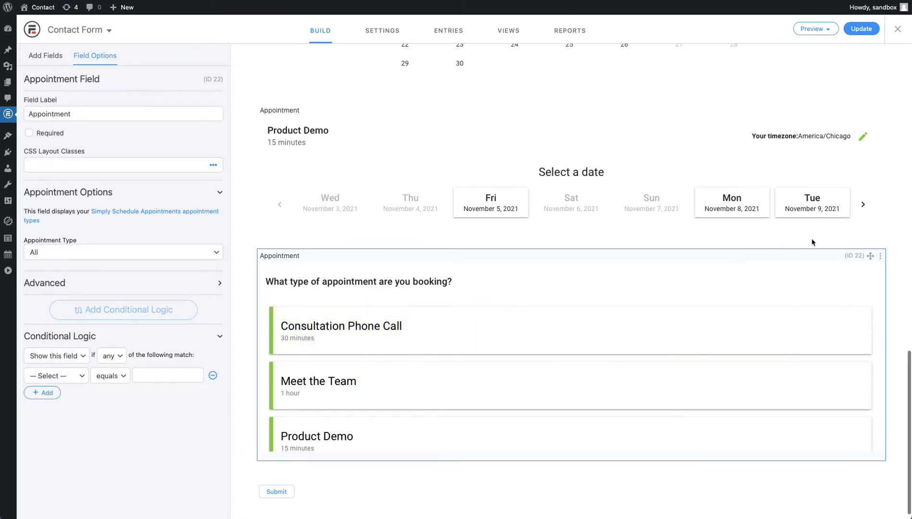
click(881, 255)
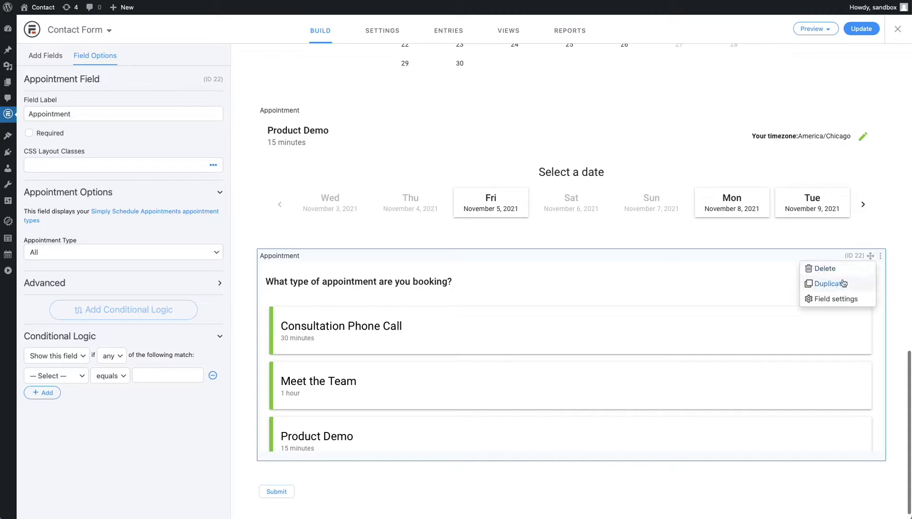
click(825, 268)
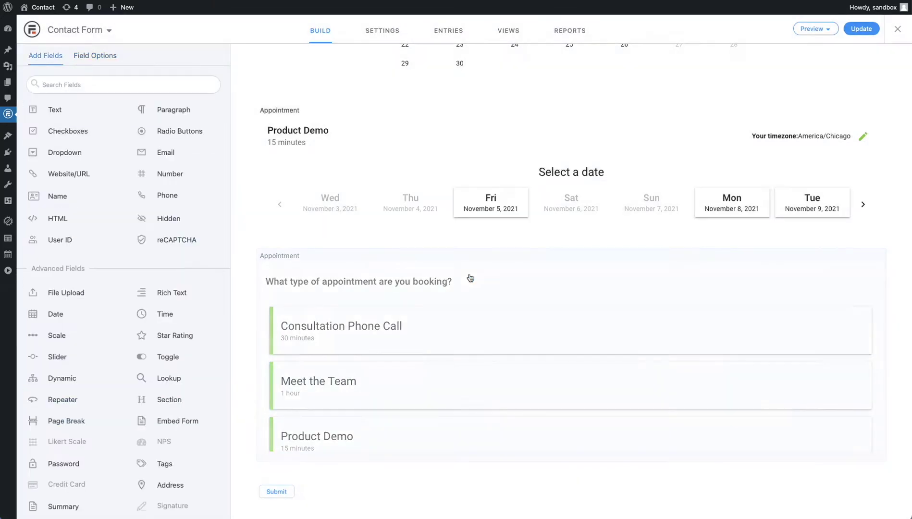
scroll(471, 278, up, 5)
scroll(486, 329, up, 3)
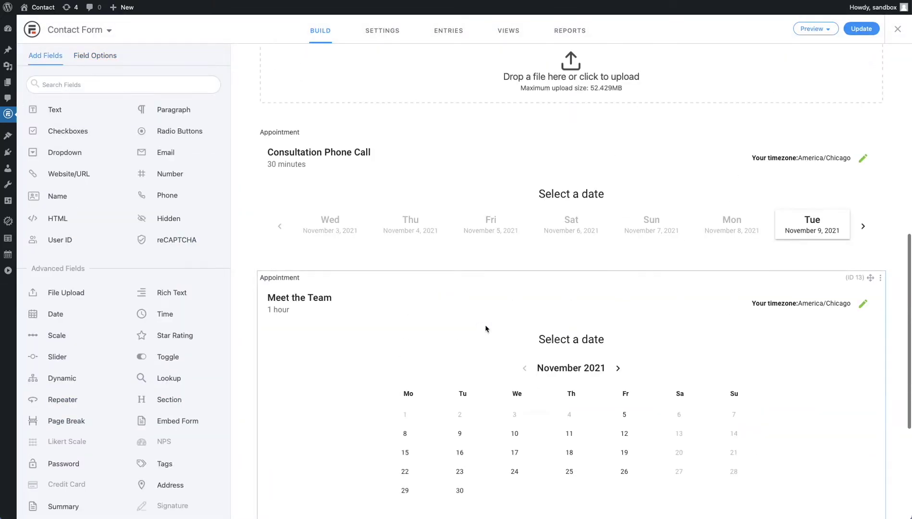
- Confirm the Consultation Phone Call calendar shows only for the project-details inquiry answer
click(294, 146)
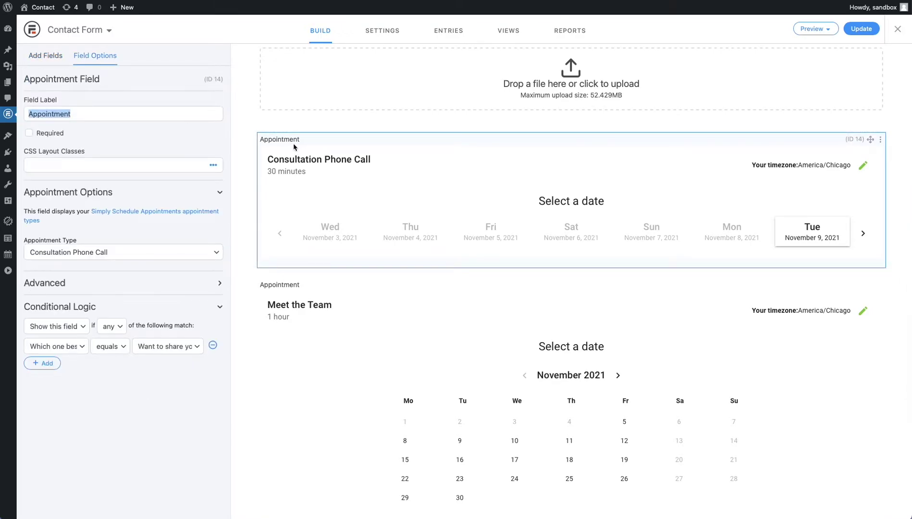
click(57, 347)
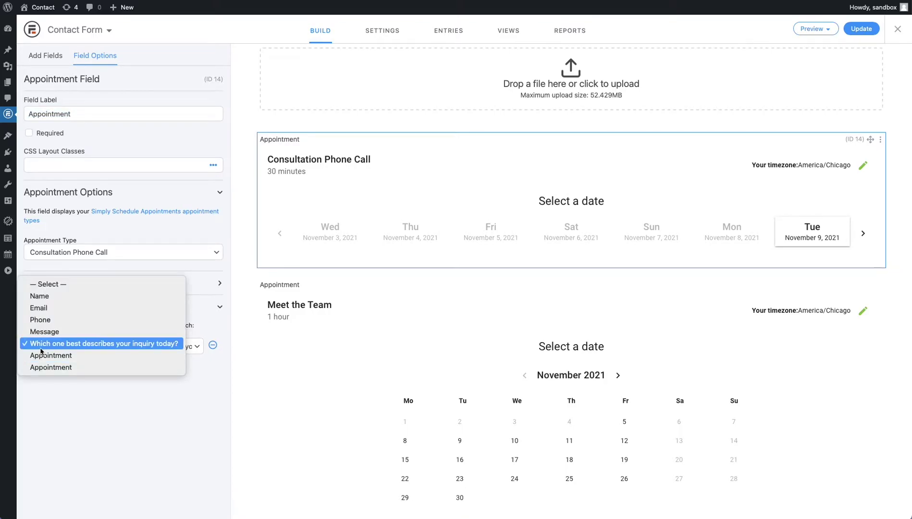
click(176, 344)
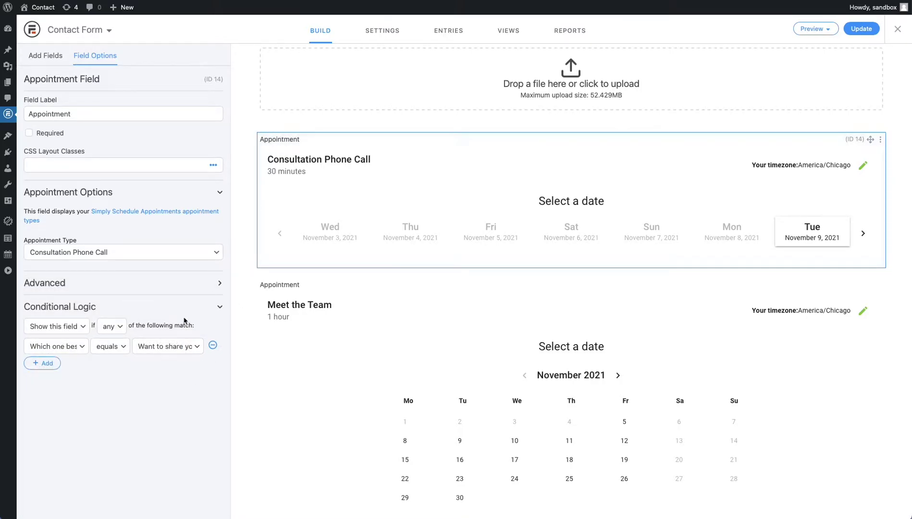
click(171, 347)
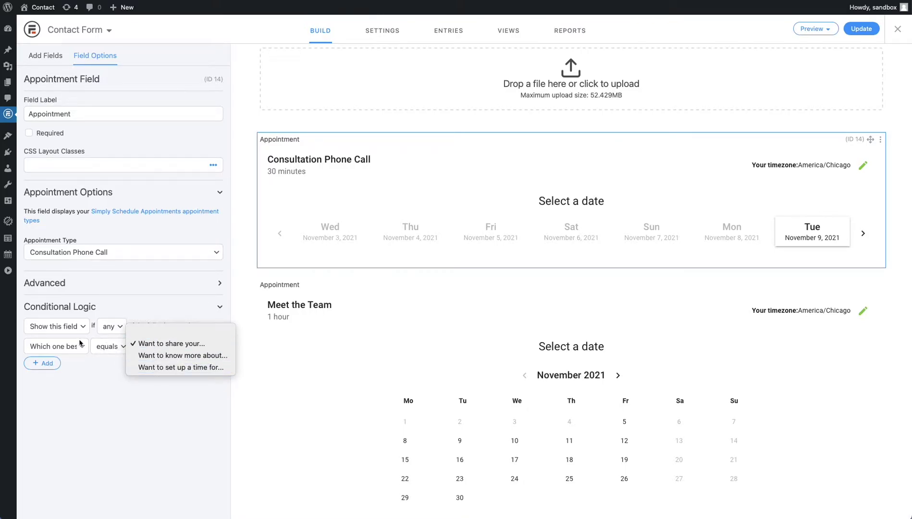
click(171, 343)
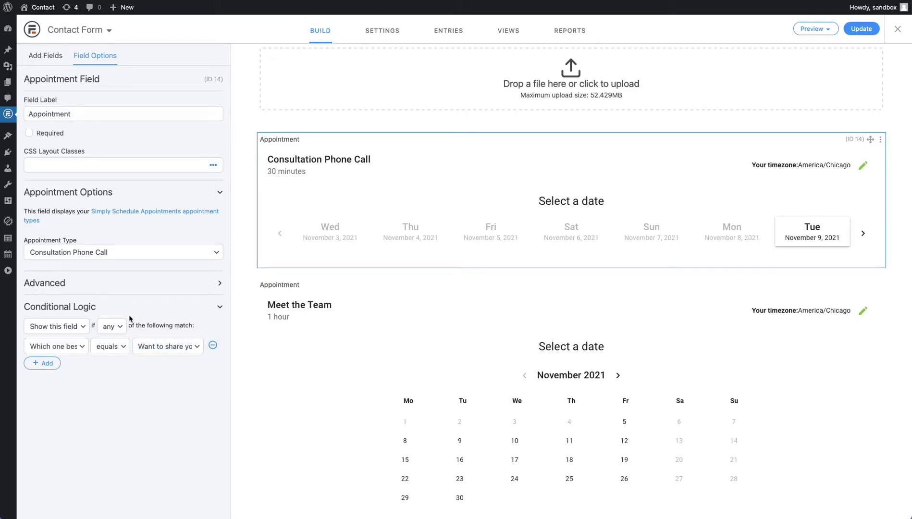
scroll(291, 265, down, 2)
- Review the Meet the Team calendar field's condition, then open the Demo form
click(291, 226)
click(175, 346)
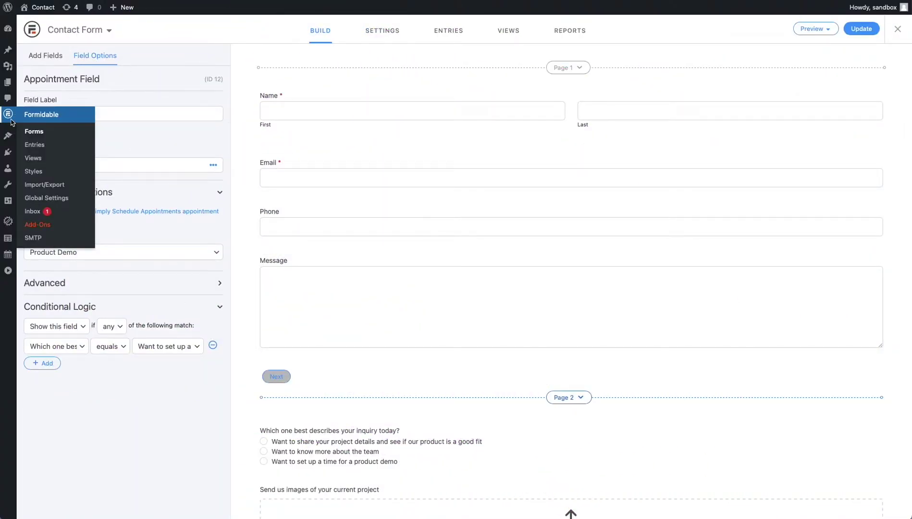
click(8, 114)
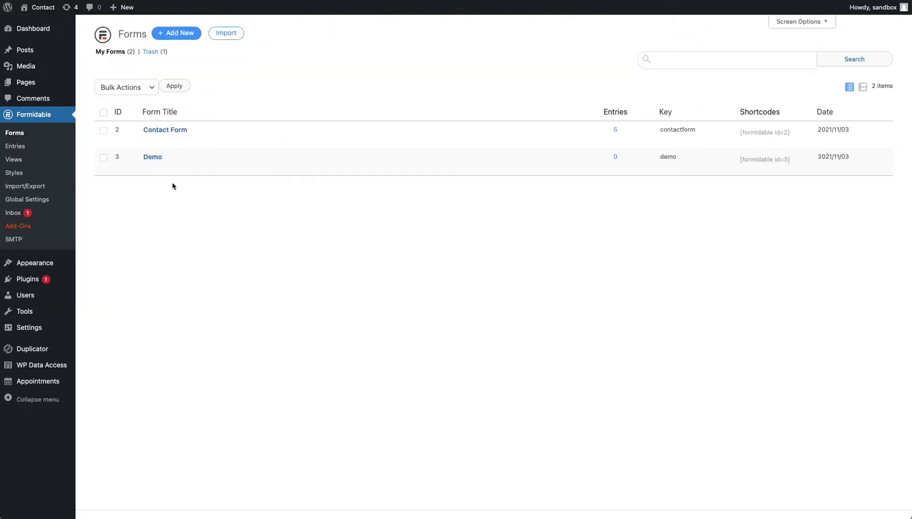
mouse_move(152, 158)
click(148, 166)
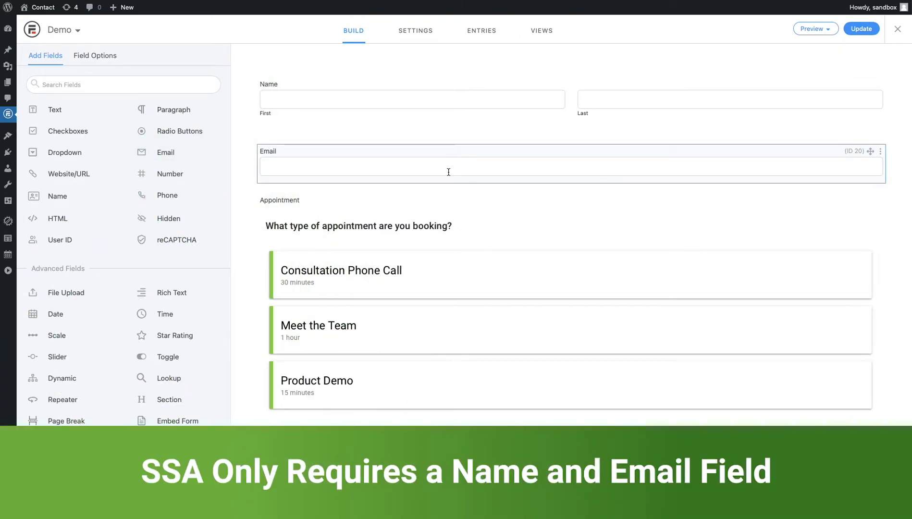
click(263, 89)
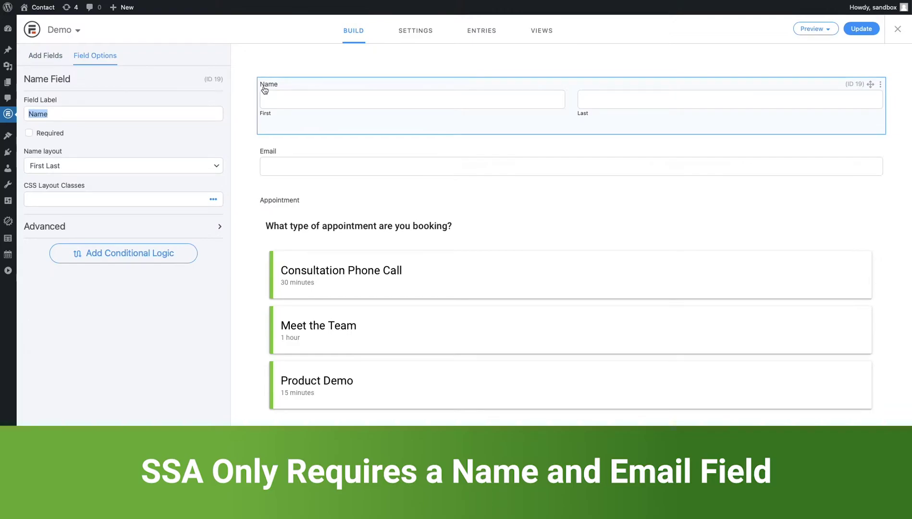
click(270, 150)
click(35, 56)
mouse_move(153, 196)
mouse_down()
mouse_move(347, 187)
mouse_move(163, 195)
mouse_up()
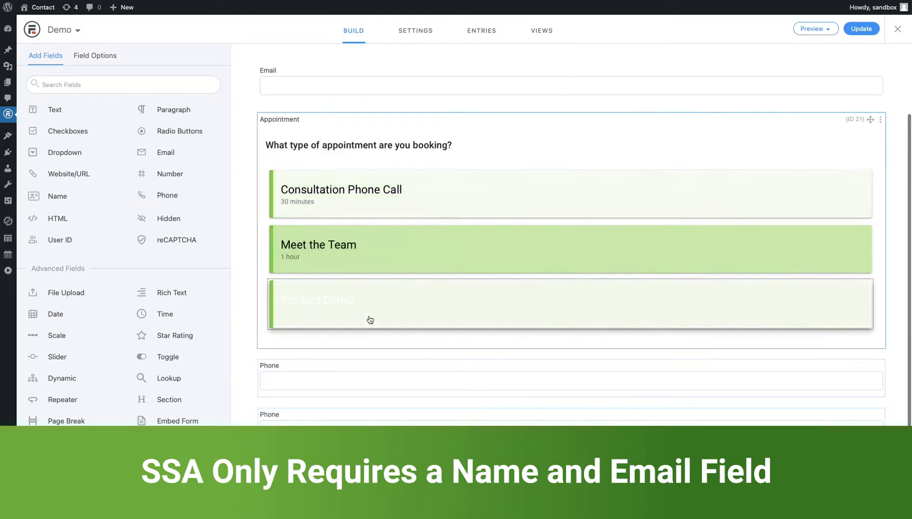
scroll(370, 320, up, 1)
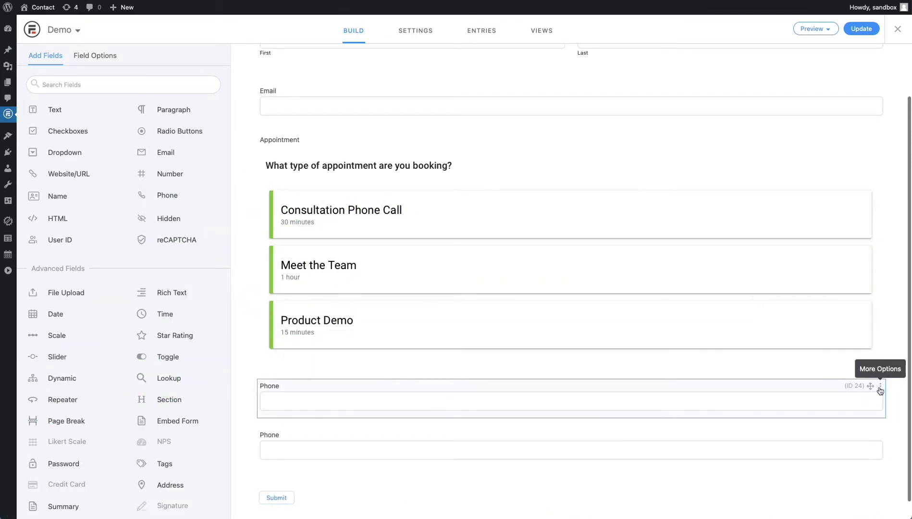
click(881, 389)
click(843, 398)
click(483, 274)
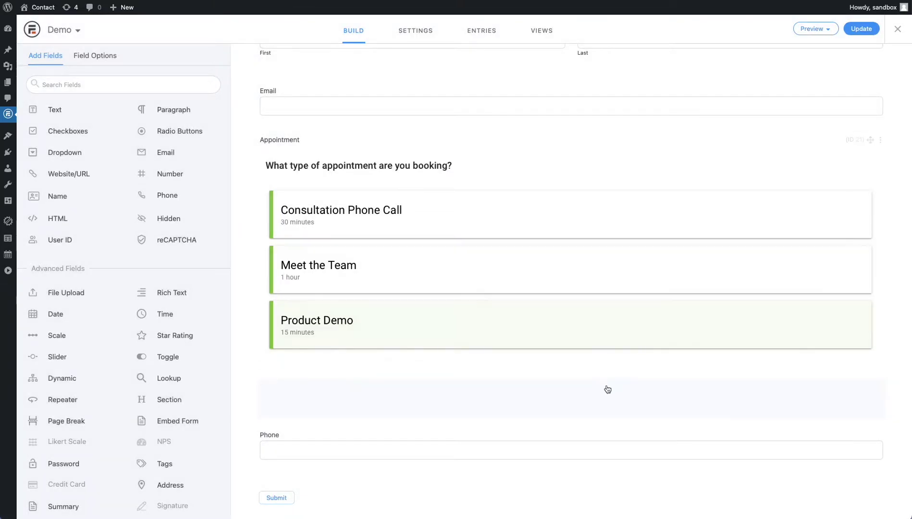
click(881, 414)
click(824, 427)
click(487, 282)
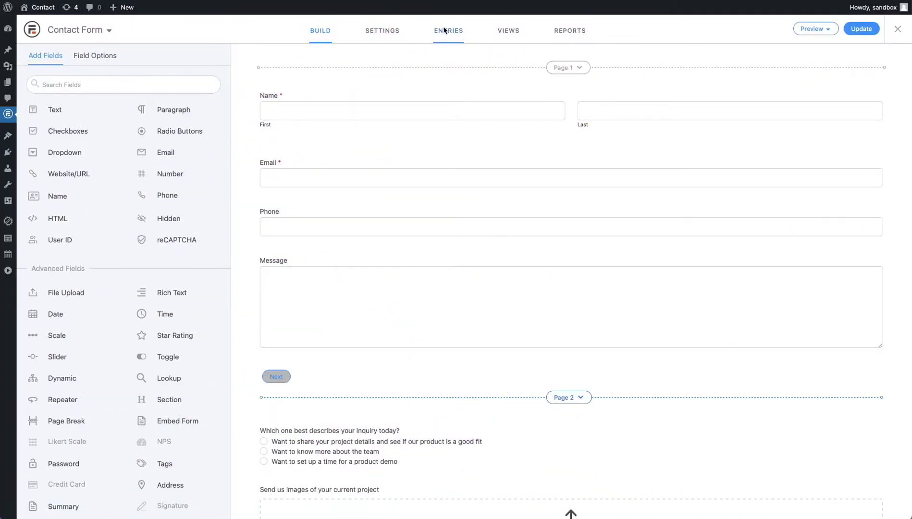
- View Mary Lou's top entry from the Contact Form's Entries list
click(447, 30)
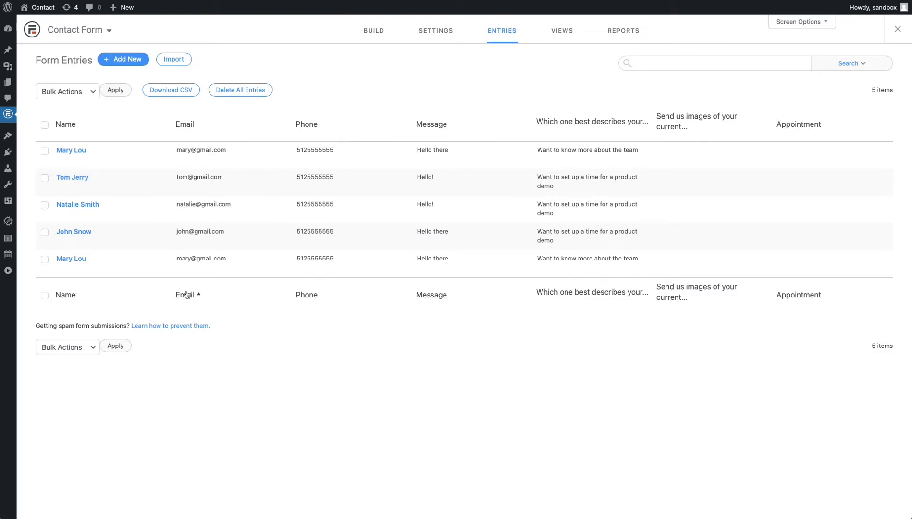
mouse_move(71, 151)
click(63, 161)
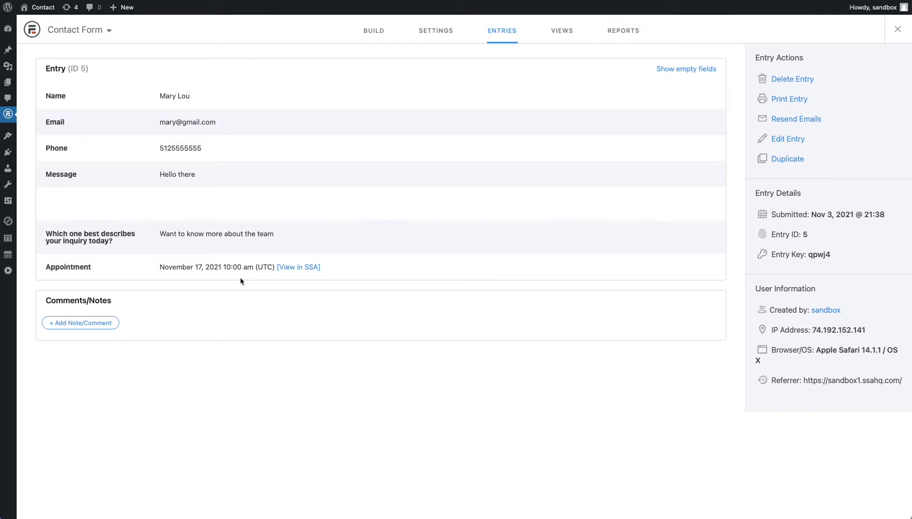
click(299, 267)
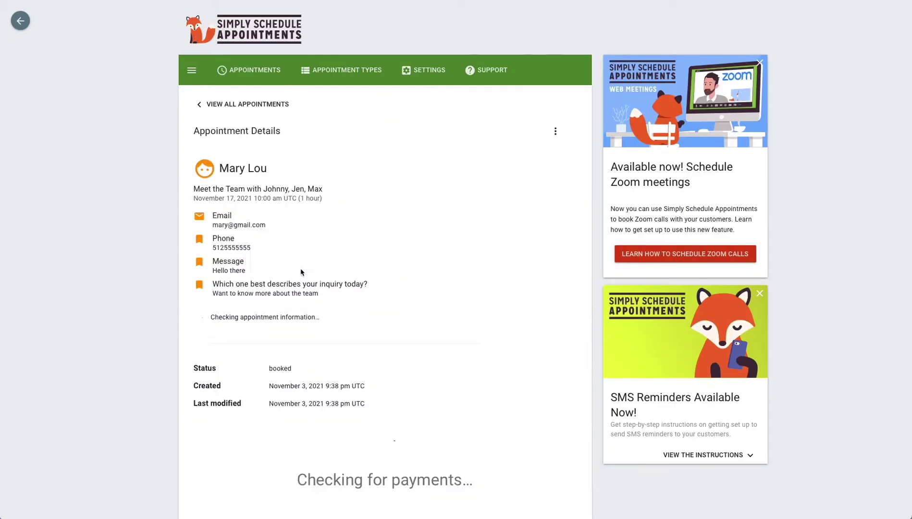
scroll(301, 272, down, 1)
scroll(302, 272, down, 1)
scroll(298, 276, down, 1)
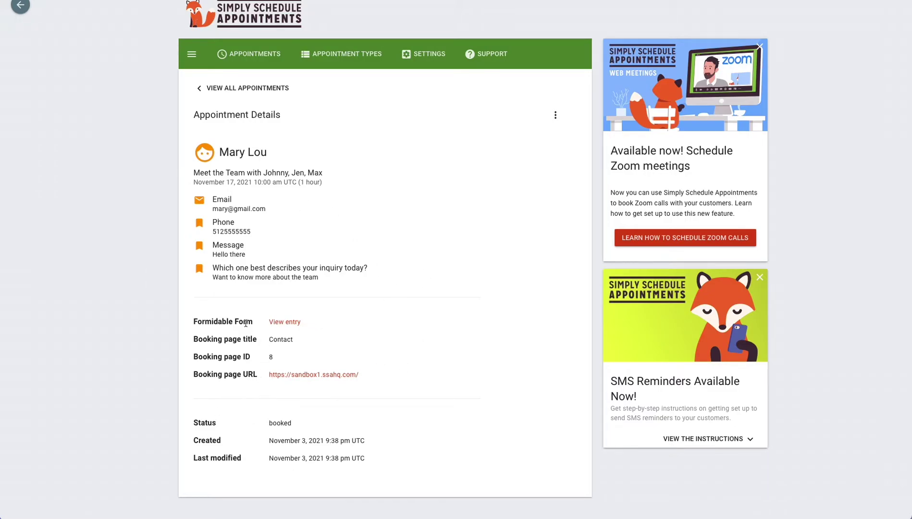
click(285, 322)
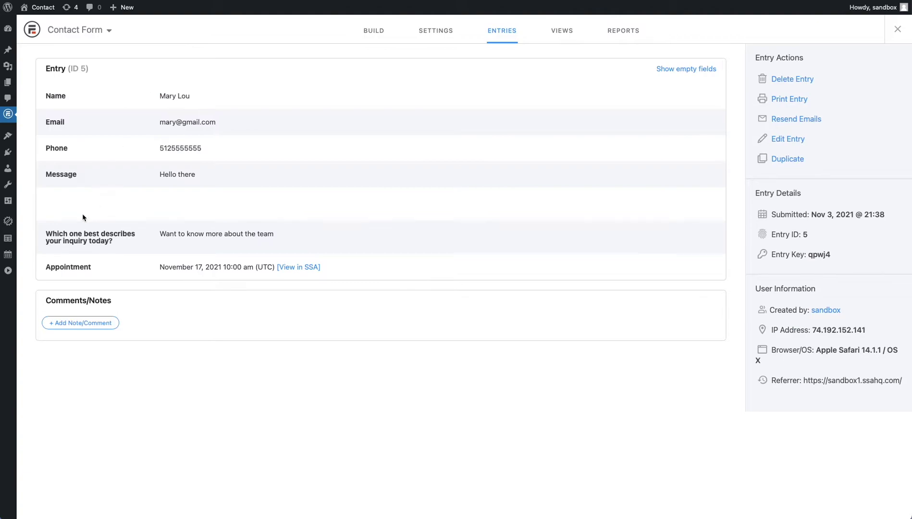
mouse_move(8, 29)
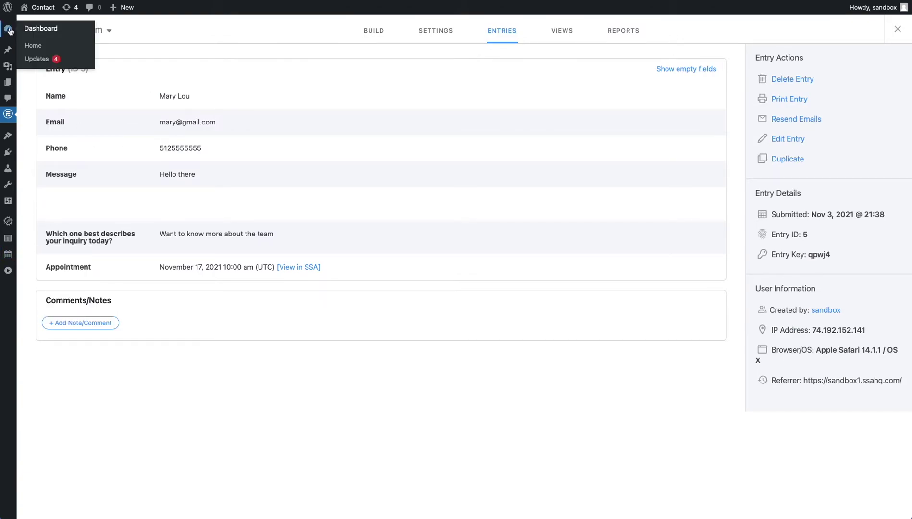
- Go to the WordPress Dashboard and open the Appointments list
click(9, 30)
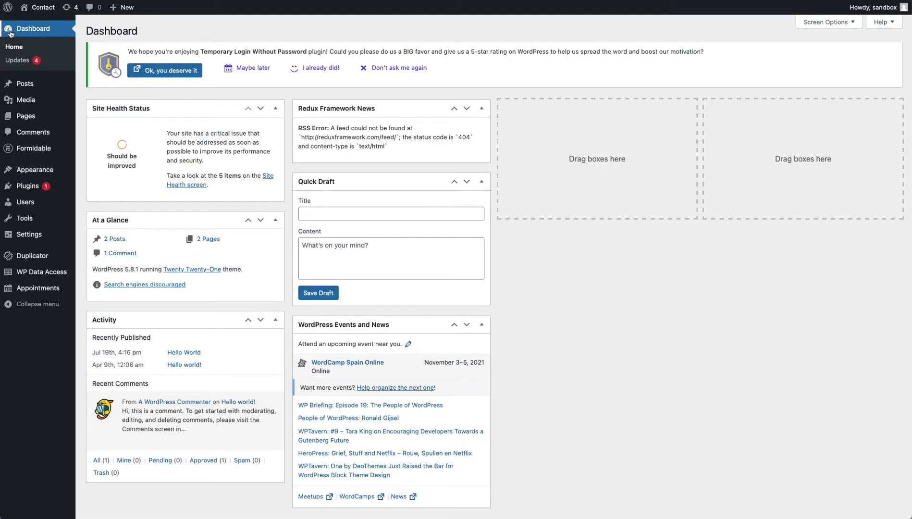
mouse_move(38, 288)
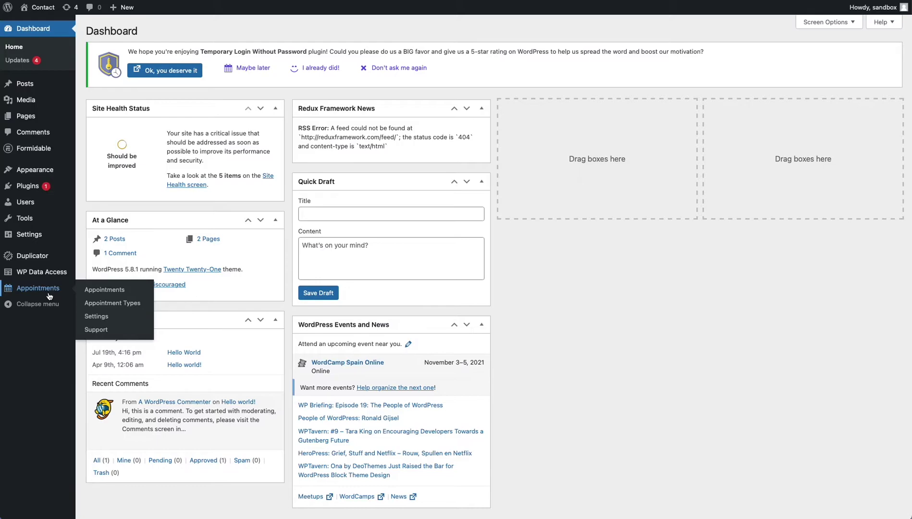
click(38, 288)
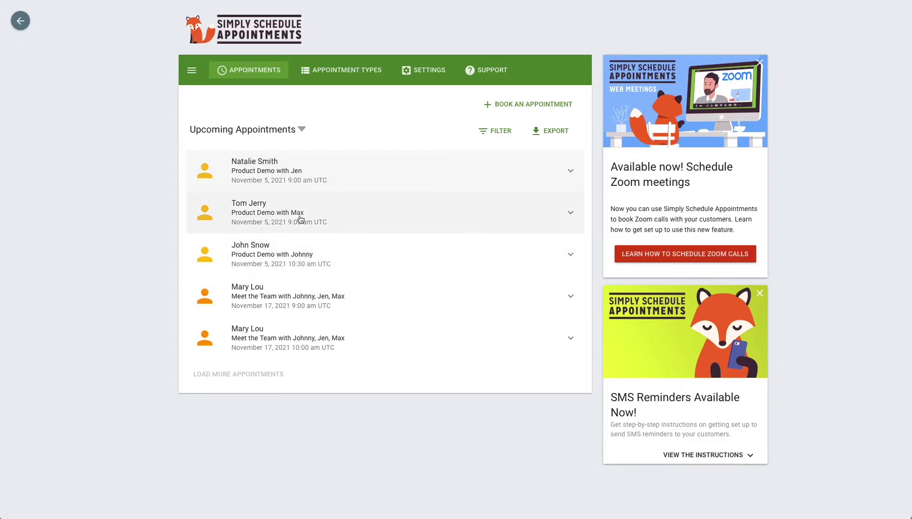
- Inspect the first upcoming appointment's full details, then return and collapse it
click(330, 170)
click(277, 294)
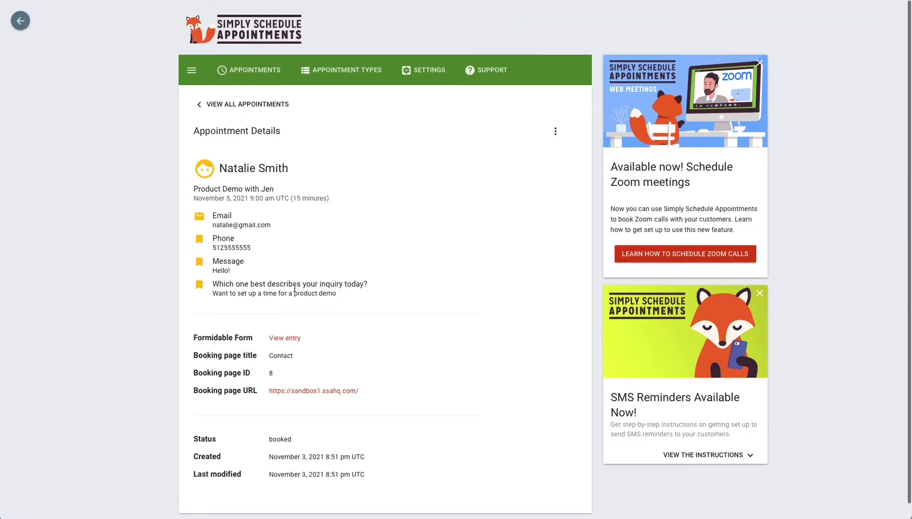
click(247, 103)
click(292, 170)
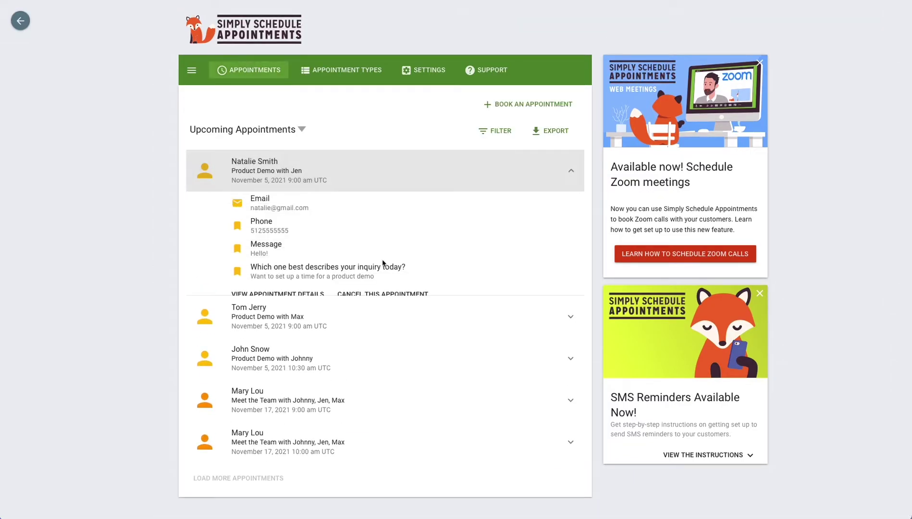
click(335, 171)
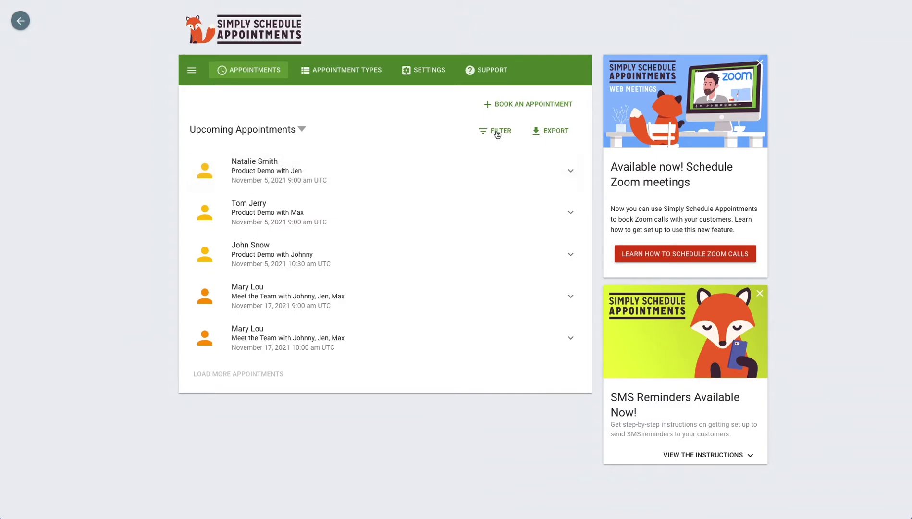
- Check the upcoming, past and date range choices, then show the Appointment Types list
click(300, 130)
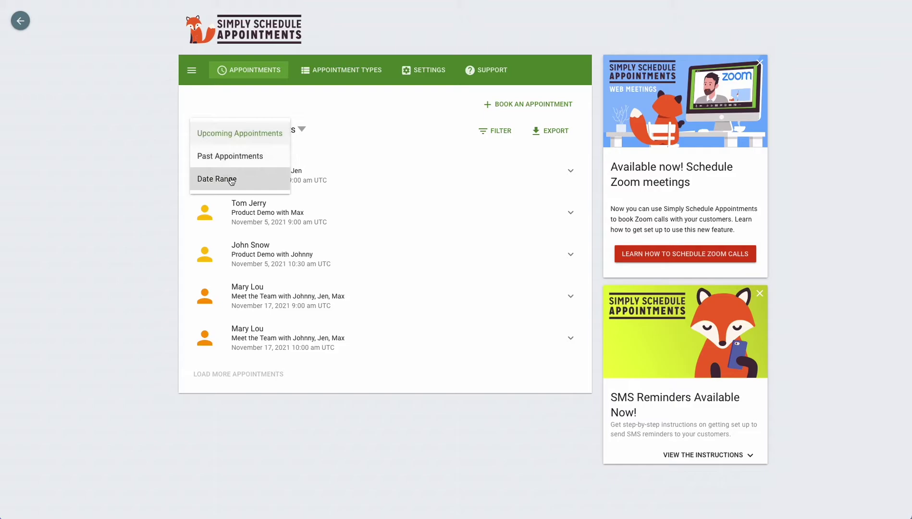
click(305, 132)
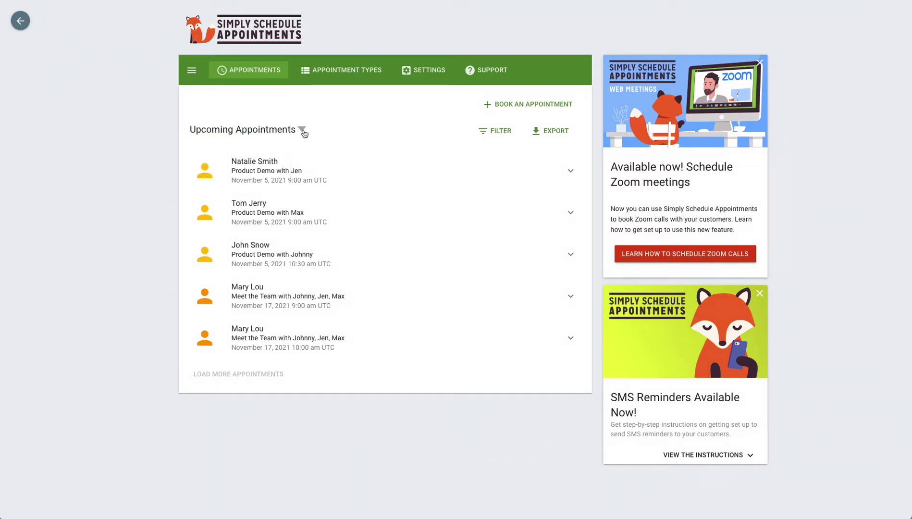
click(336, 70)
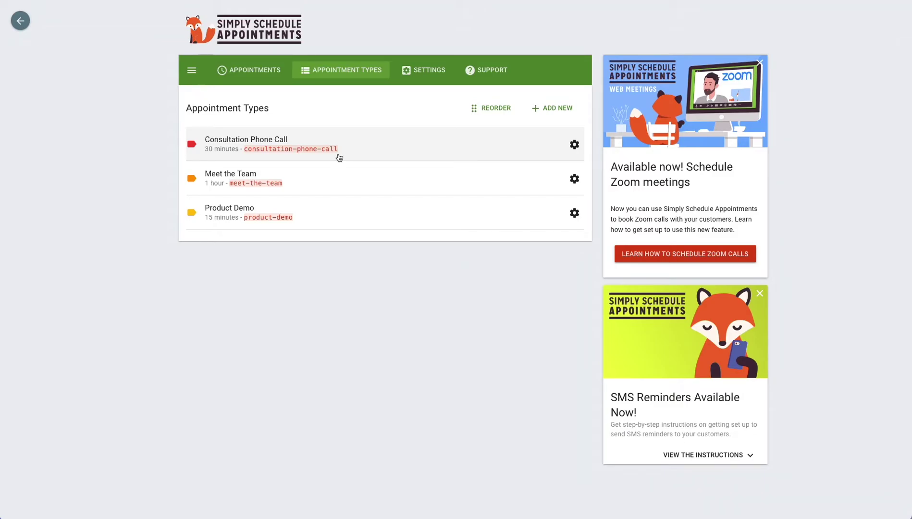
click(368, 151)
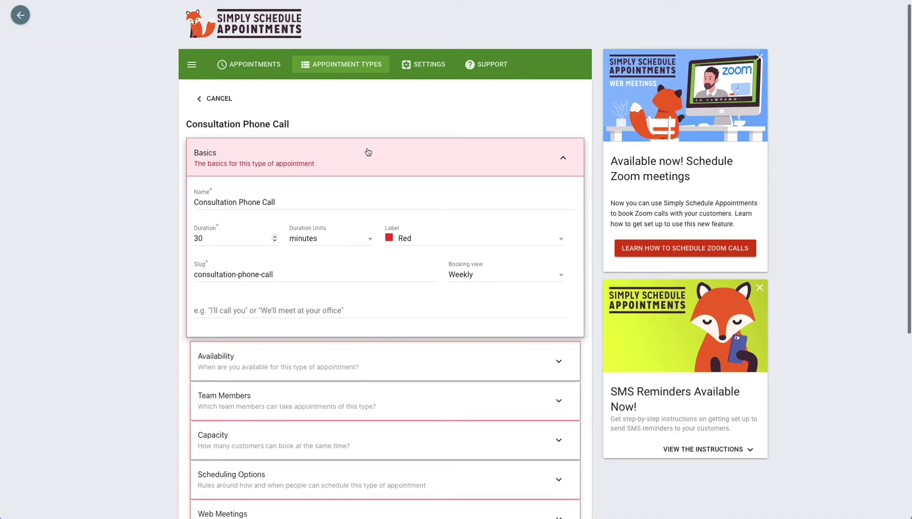
scroll(367, 151, down, 3)
scroll(368, 151, down, 2)
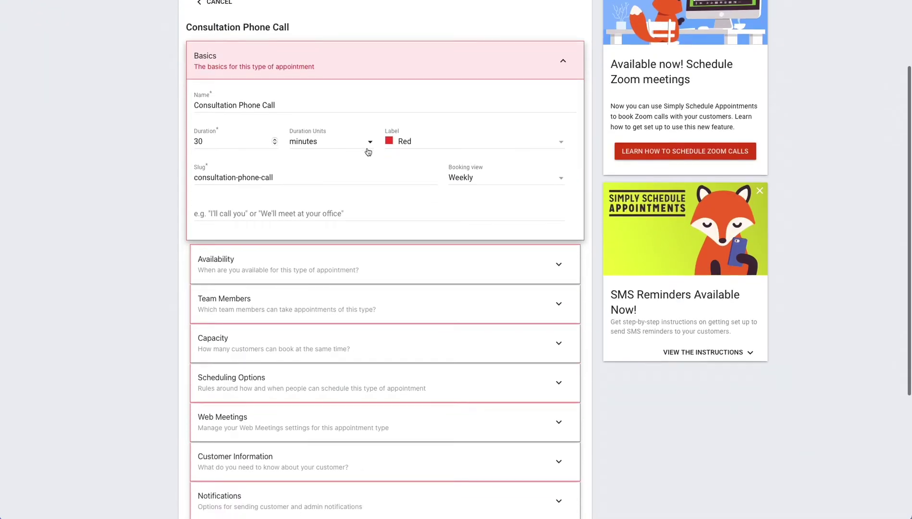
scroll(367, 151, down, 1)
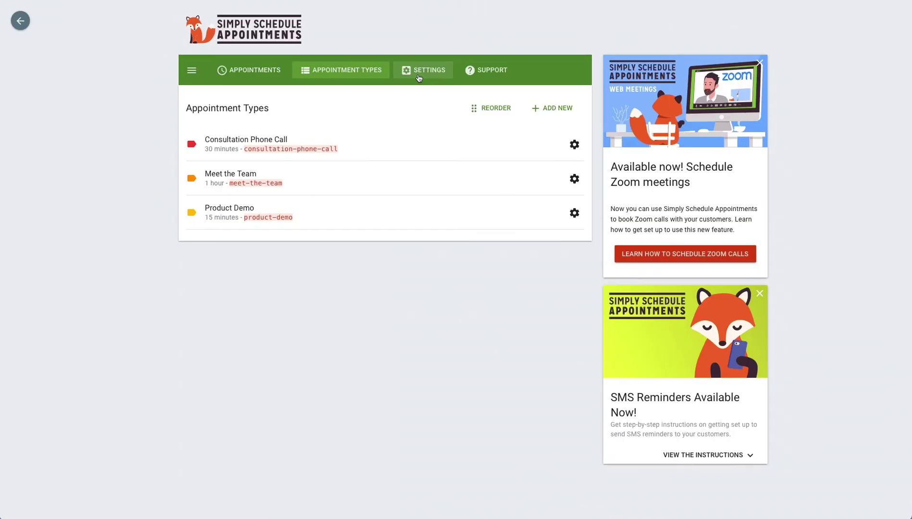
- Browse the General Settings and Styles pages, returning to the settings overview each time
click(419, 77)
scroll(418, 86, down, 1)
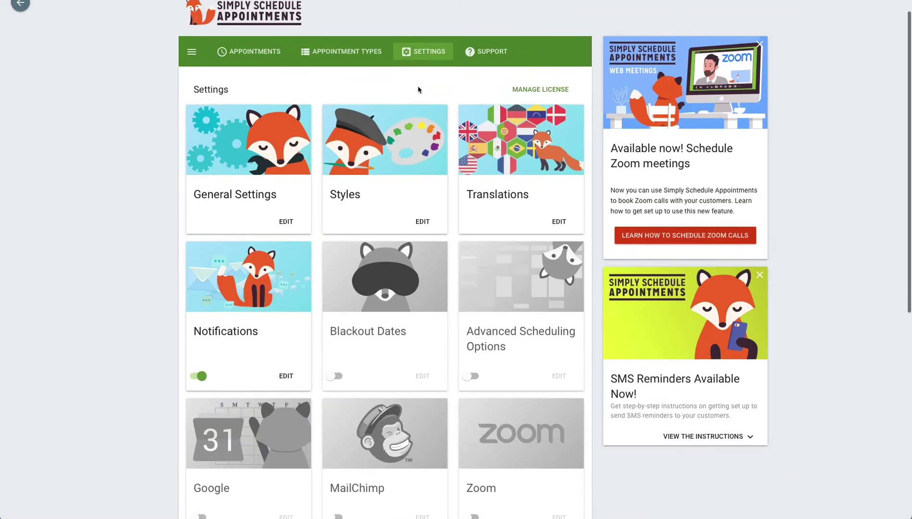
click(278, 164)
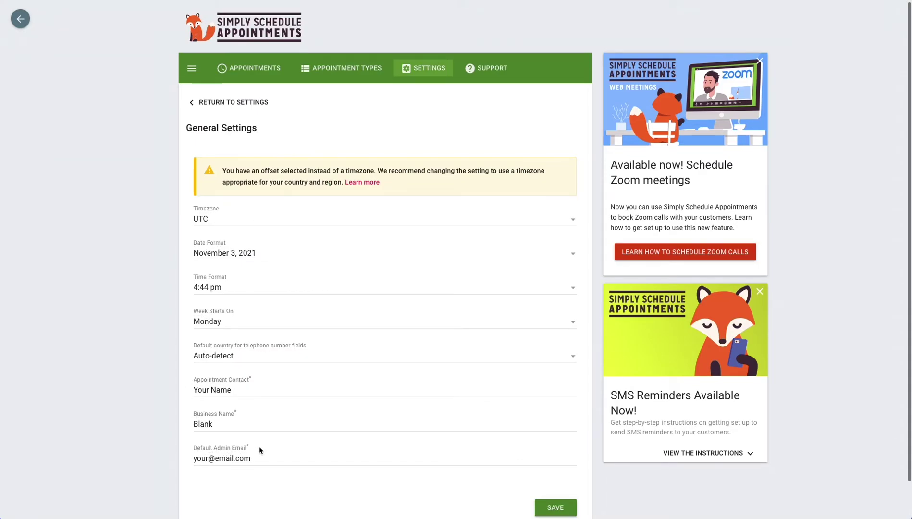
scroll(260, 451, down, 1)
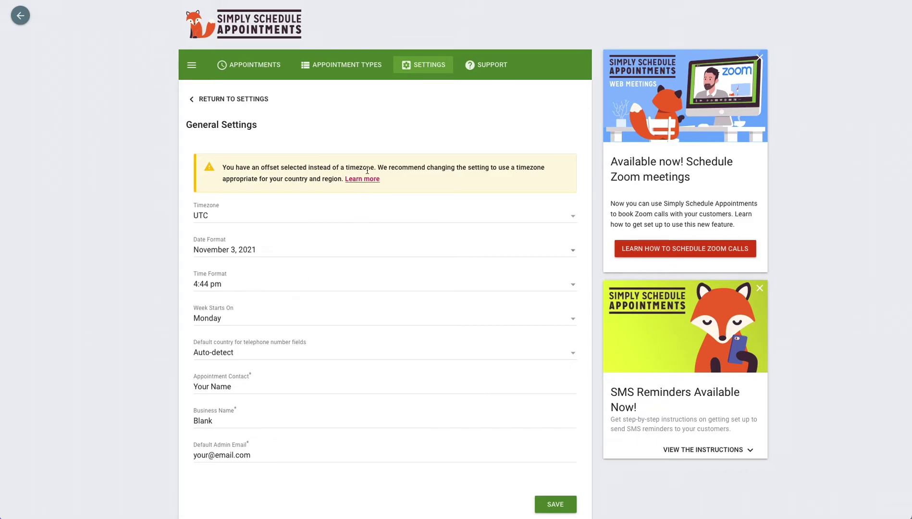
click(424, 64)
click(387, 173)
click(440, 67)
scroll(427, 214, down, 1)
scroll(487, 152, down, 1)
scroll(285, 271, down, 1)
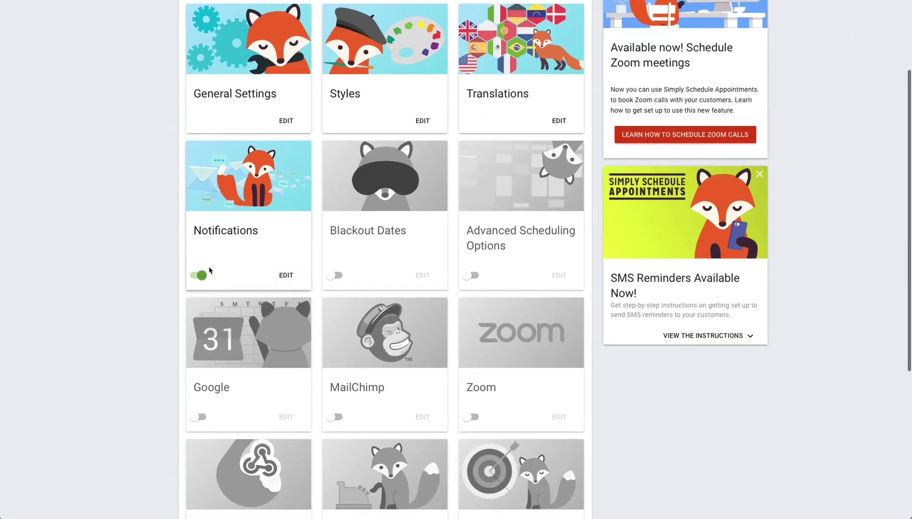
scroll(229, 202, down, 1)
scroll(229, 202, down, 1)
scroll(228, 202, down, 1)
scroll(242, 196, down, 1)
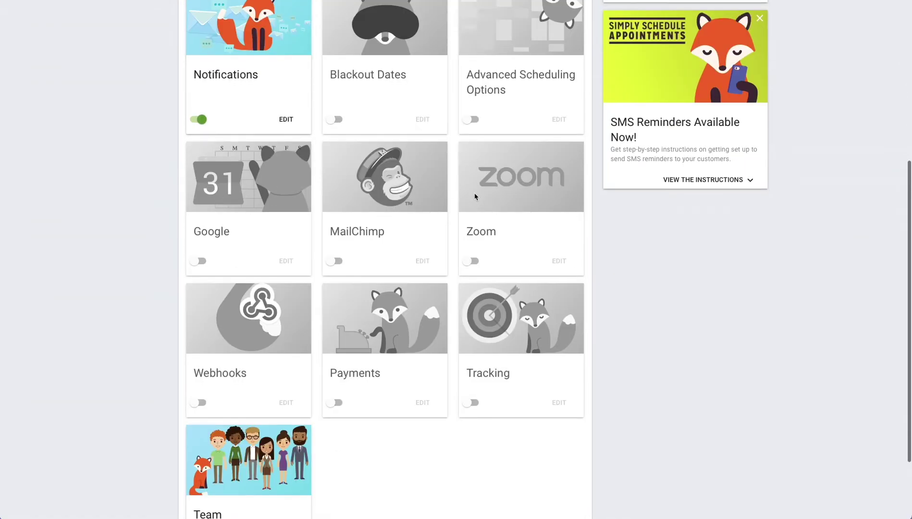
scroll(254, 190, down, 1)
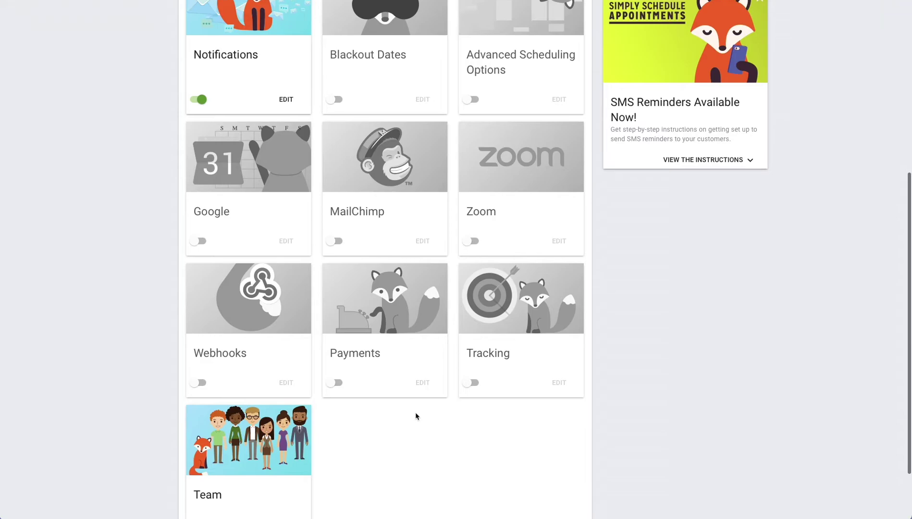
scroll(416, 416, down, 1)
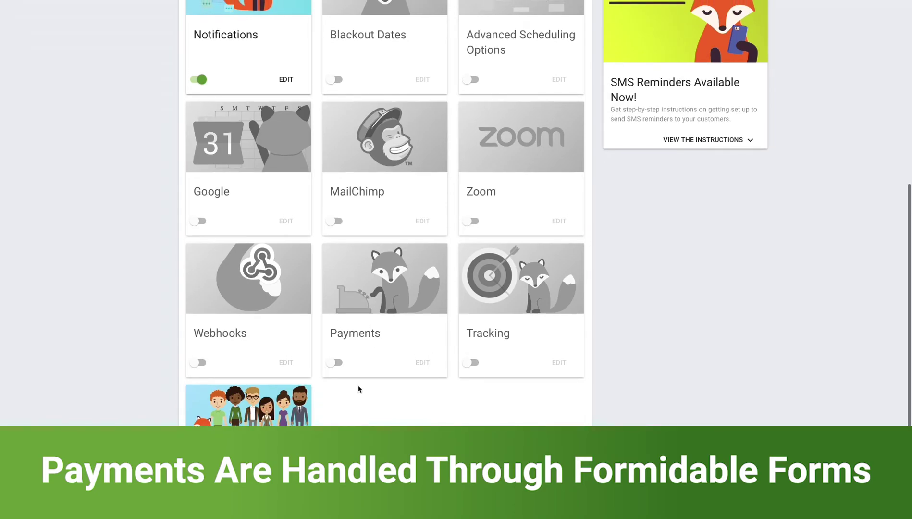
scroll(334, 387, up, 3)
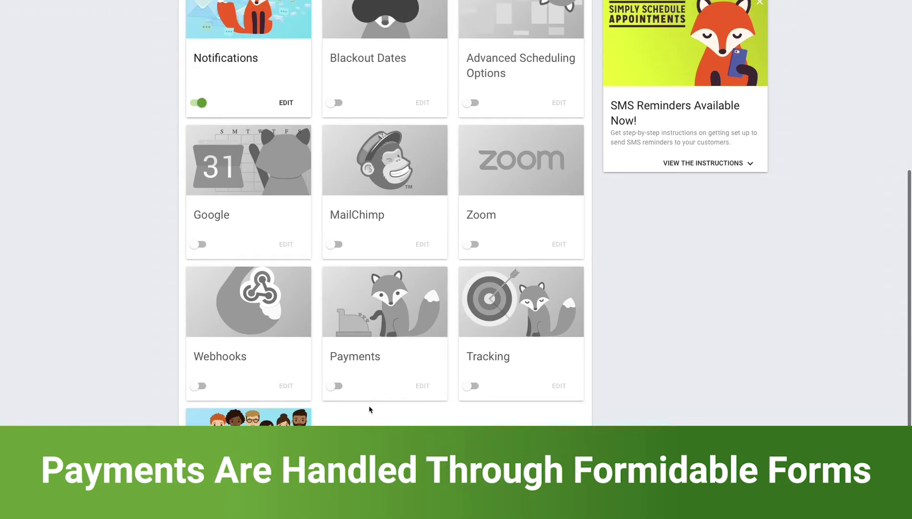
scroll(369, 409, up, 5)
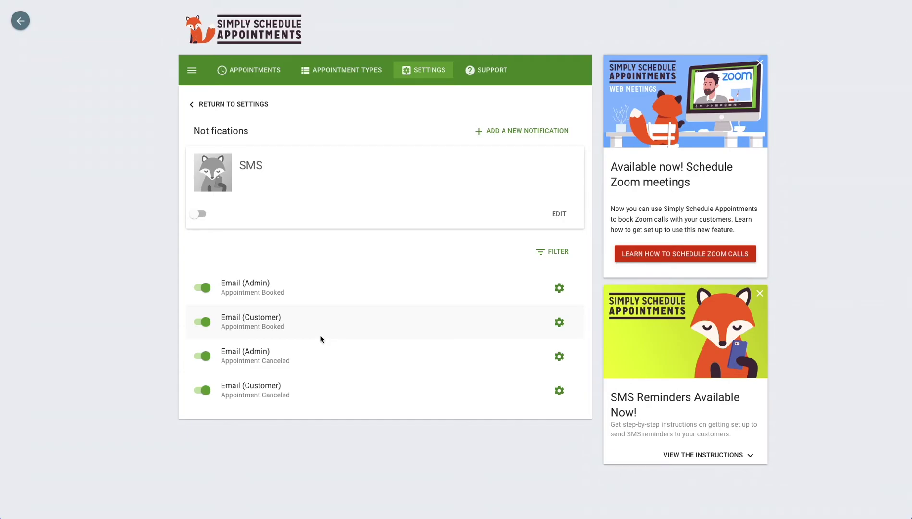
- Open the Email (Customer) booking notification, start to leave, then choose Keep Editing
click(312, 328)
scroll(311, 328, down, 3)
scroll(311, 328, down, 2)
scroll(311, 328, up, 5)
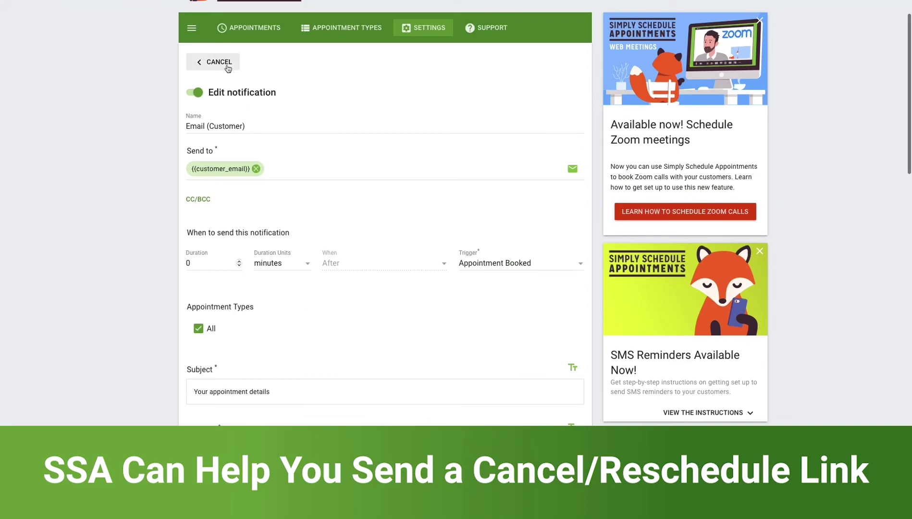
click(219, 62)
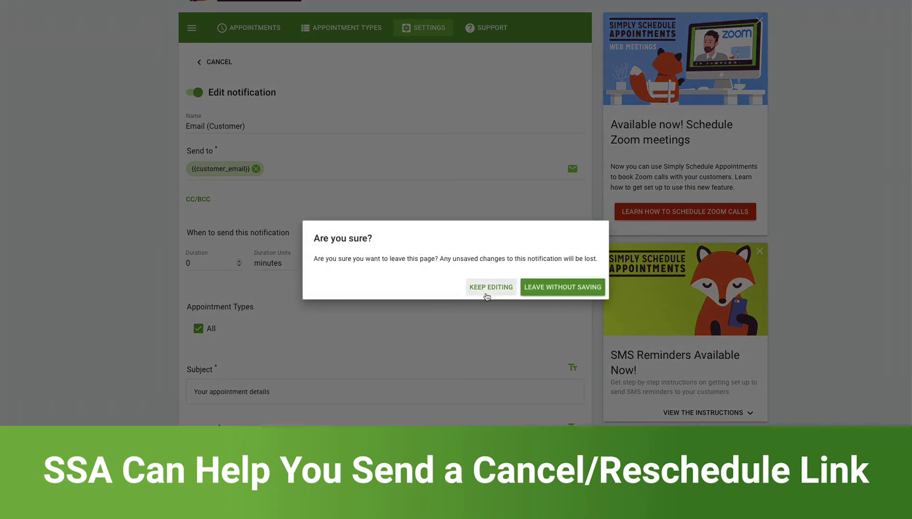
click(490, 286)
scroll(487, 296, down, 5)
scroll(487, 296, down, 5)
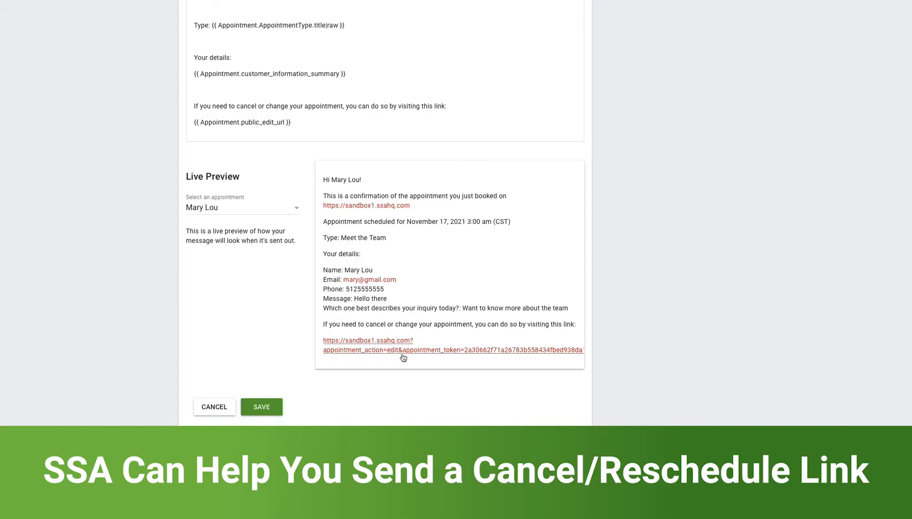
scroll(350, 341, up, 1)
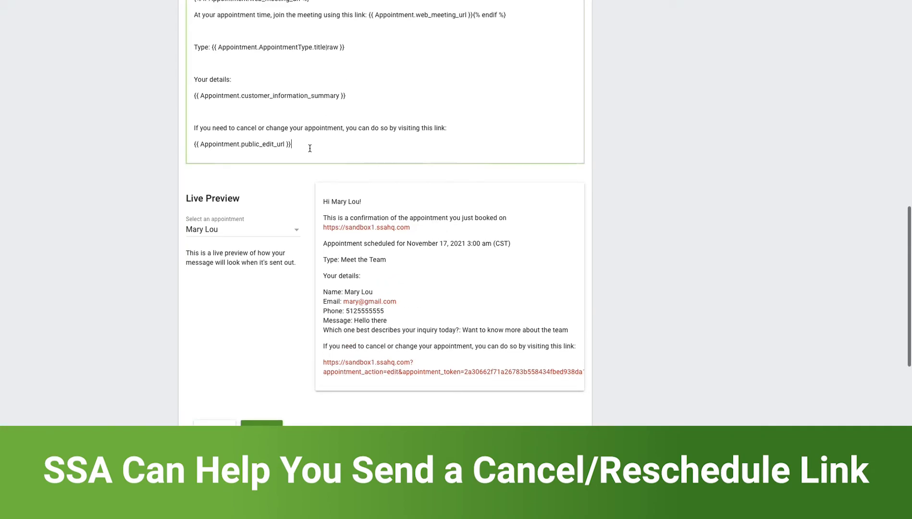
- Inspect the public_edit_url tag in the message, then leave the editor without saving
drag(293, 144, 189, 144)
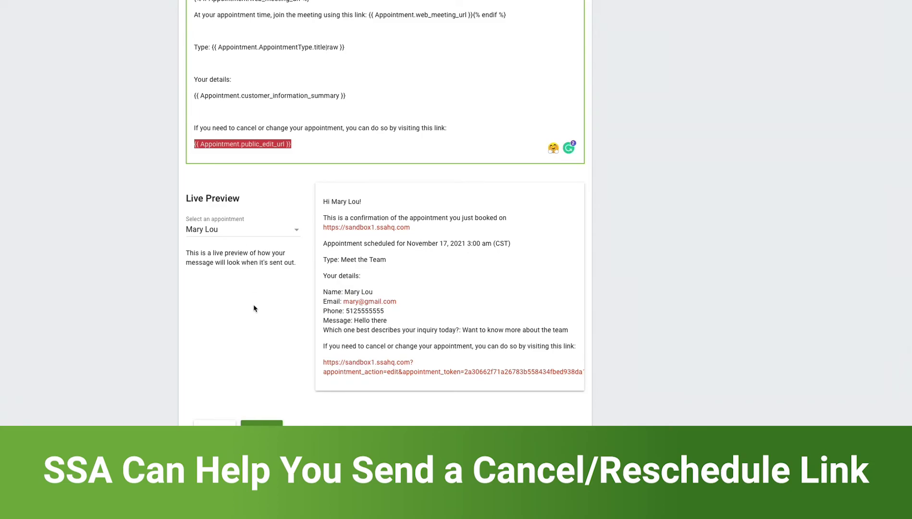
scroll(255, 311, down, 1)
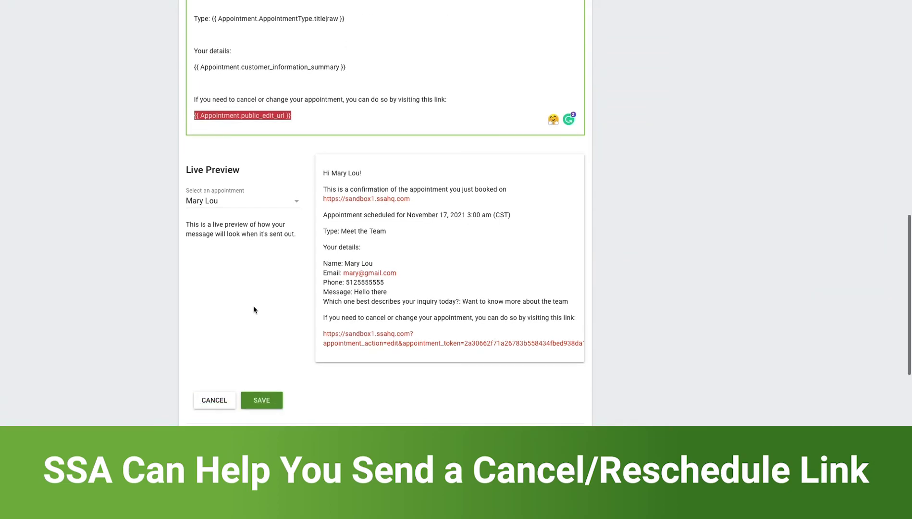
click(378, 348)
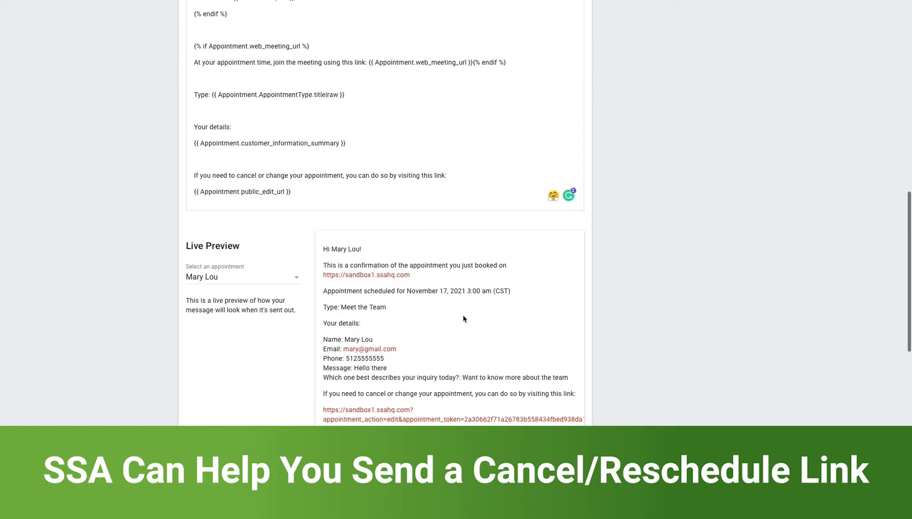
scroll(454, 337, up, 3)
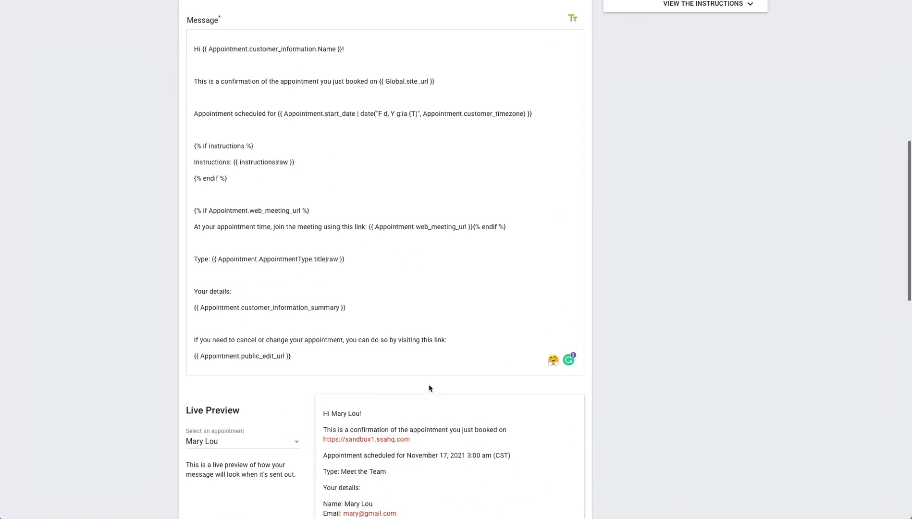
scroll(430, 388, up, 3)
scroll(428, 388, up, 3)
scroll(428, 388, up, 3)
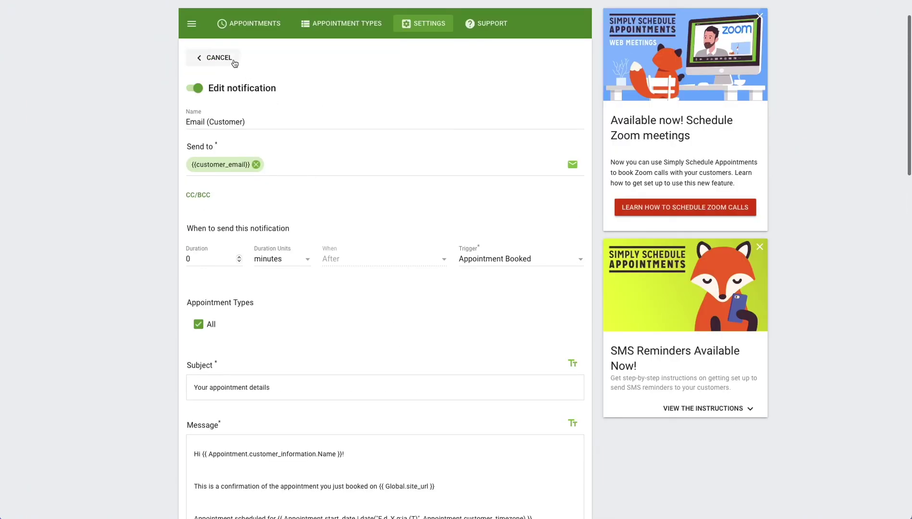
click(219, 58)
click(561, 285)
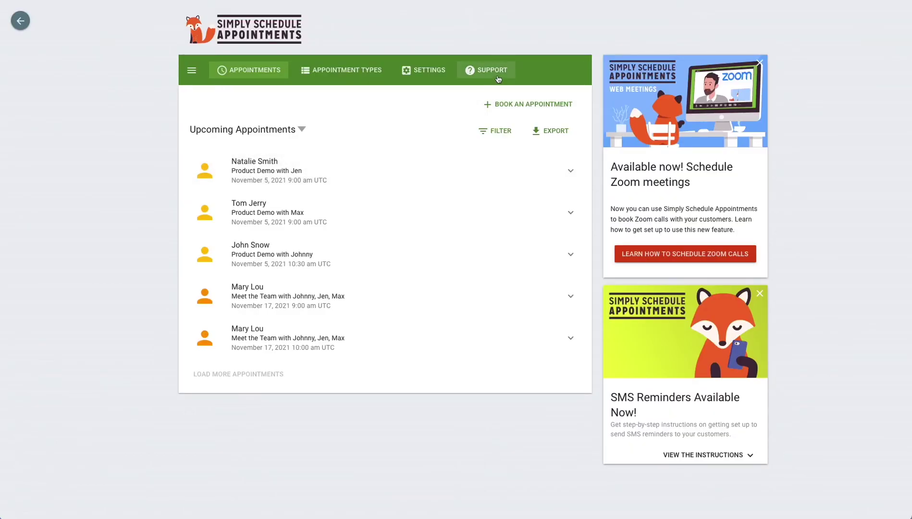
- Open the Simply Schedule Appointments Support diagnostics and bring up the Contact Support Team form
click(497, 75)
scroll(486, 187, down, 2)
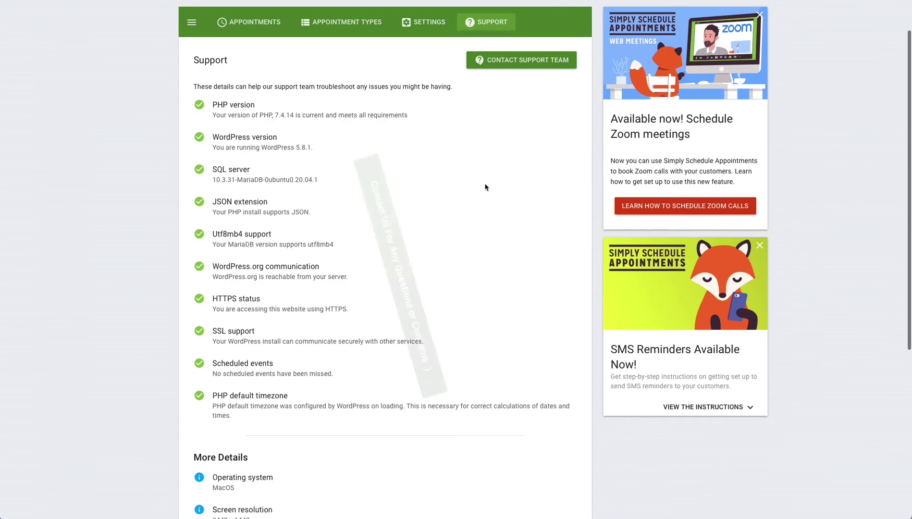
scroll(486, 187, up, 2)
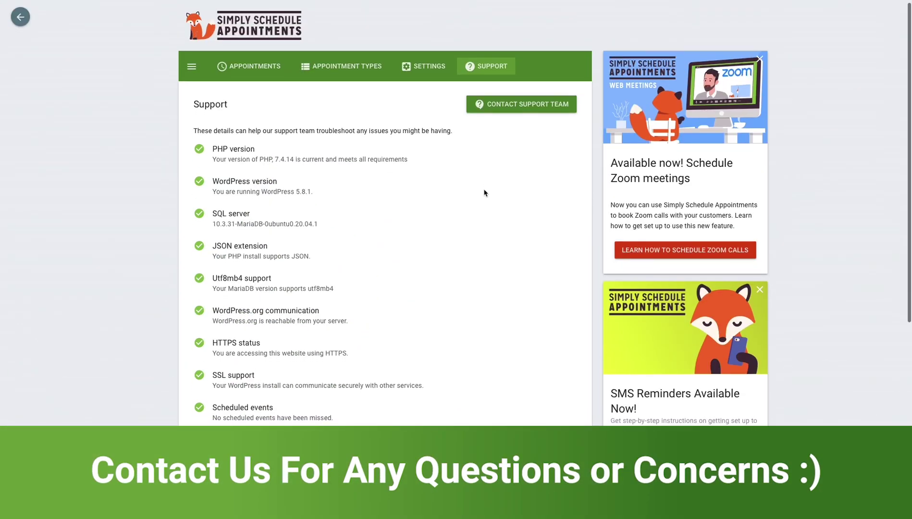
scroll(484, 192, down, 3)
scroll(485, 192, down, 2)
scroll(485, 192, up, 3)
scroll(489, 162, up, 3)
click(497, 108)
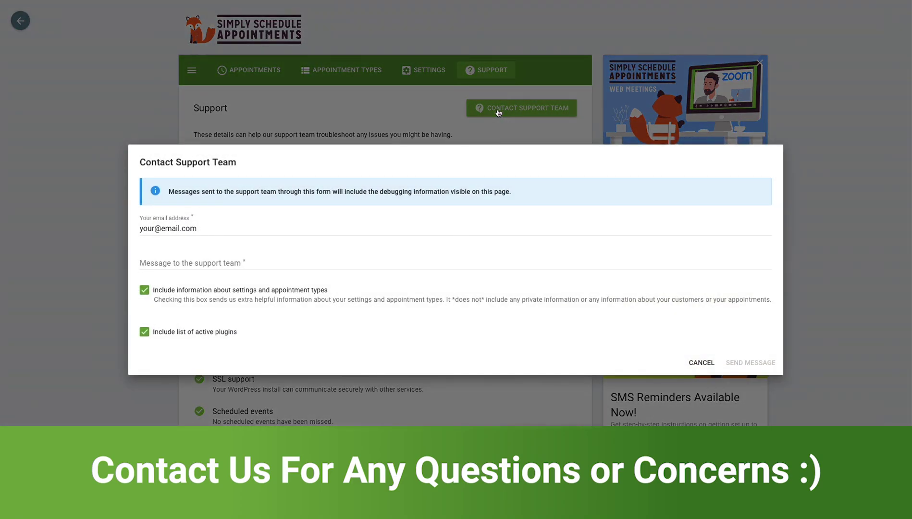